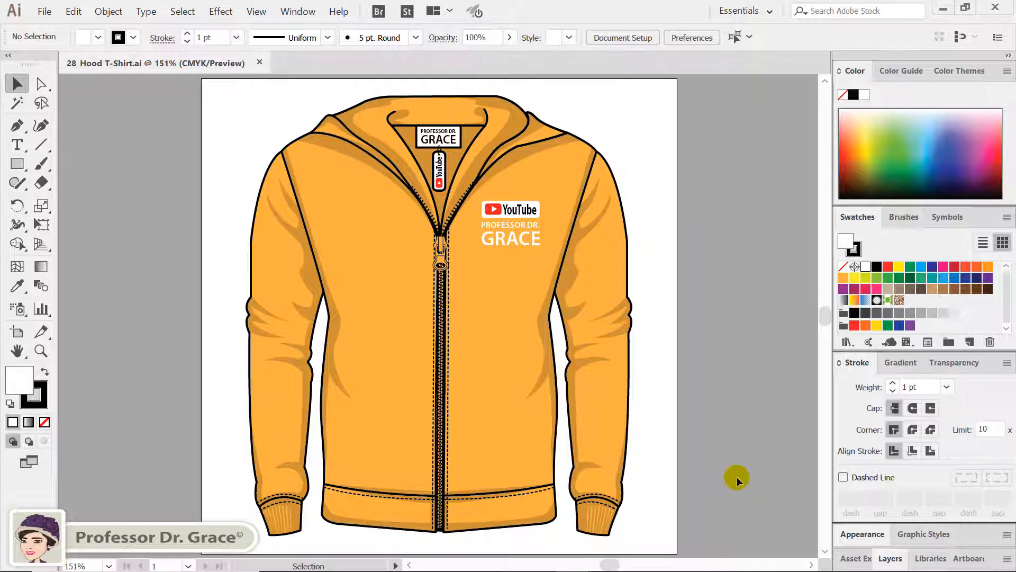
# - Examine the jacket artwork's paths in Outline view and return to the colour preview
pyautogui.hotkey('ctrl', 'y')
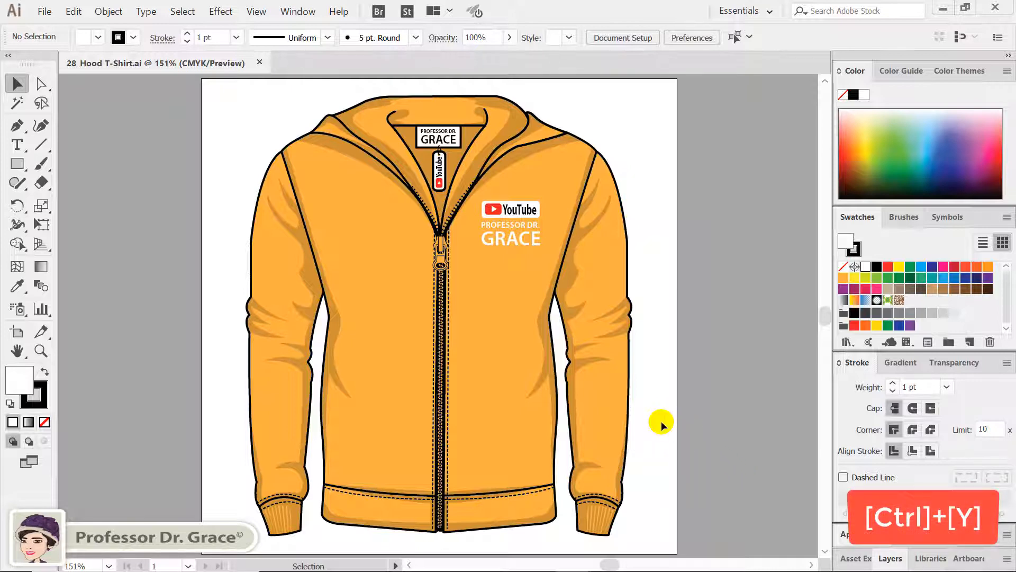
pyautogui.hotkey('ctrl', 'y')
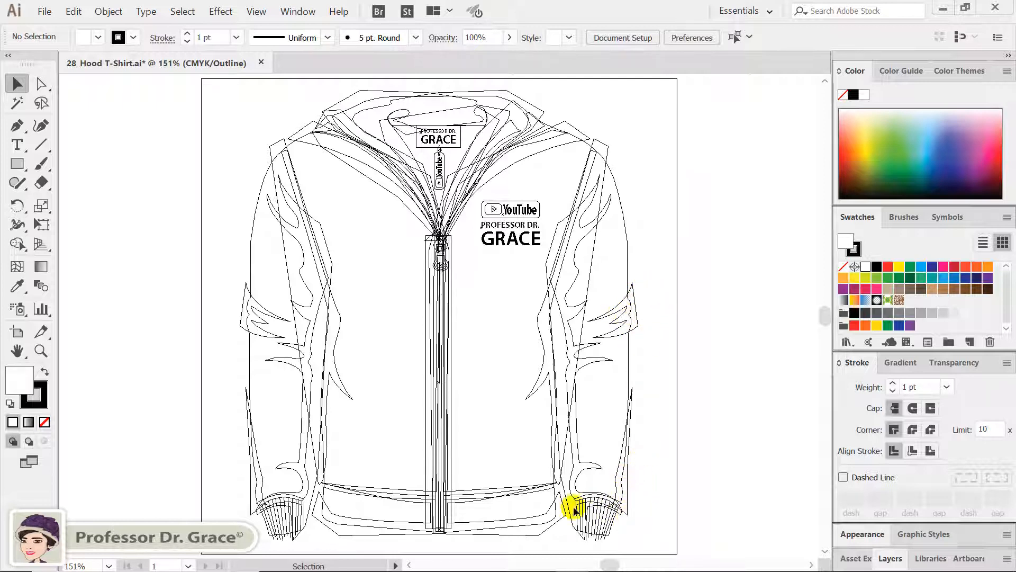
pyautogui.hotkey('ctrl', 'y')
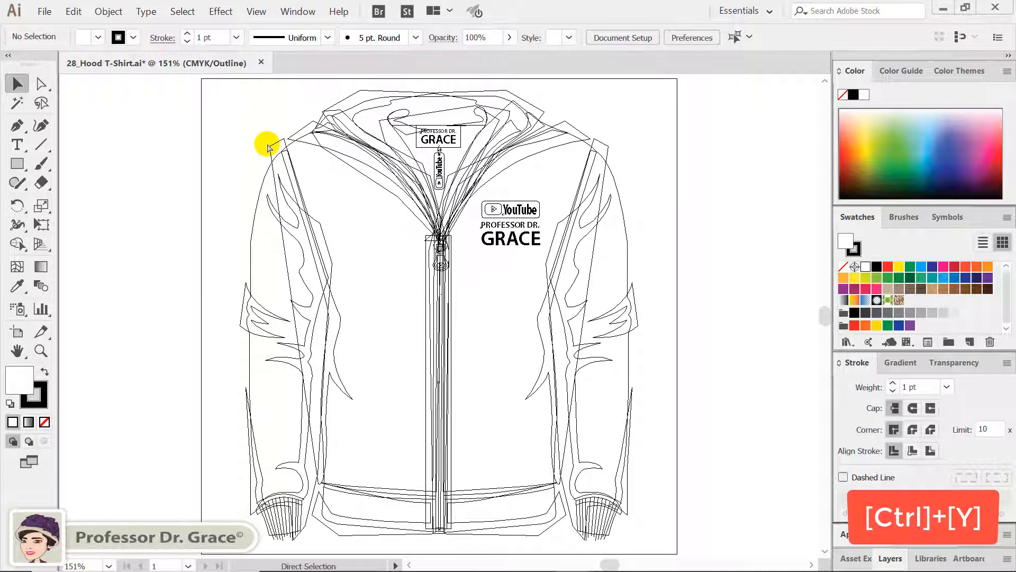
pyautogui.hotkey('ctrl', 'y')
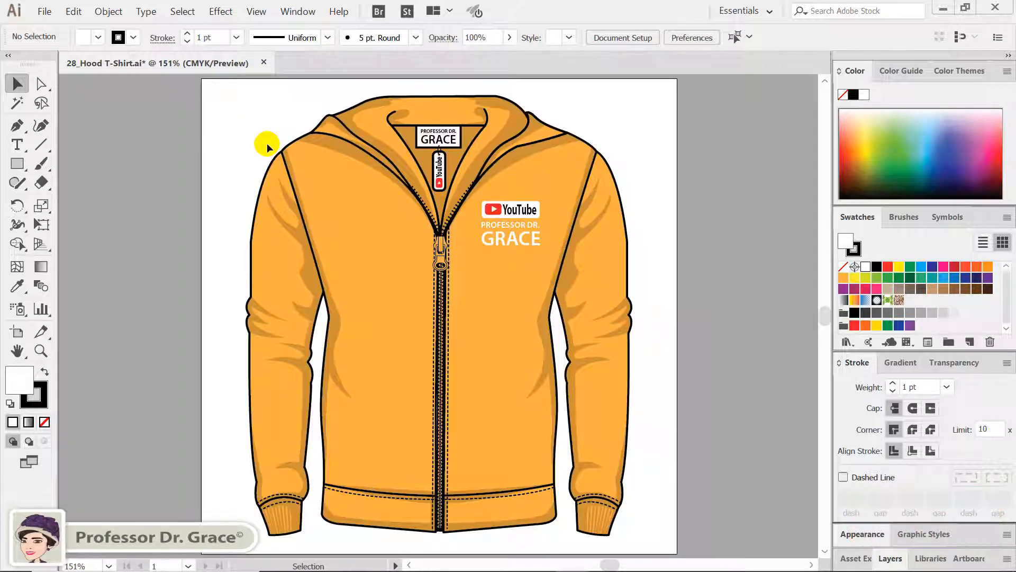
# - Copy the whole jacket artwork group and switch to the 28_Paste As.jpg document in Photoshop
pyautogui.click(441, 258)
pyautogui.hotkey('ctrl', 'c')
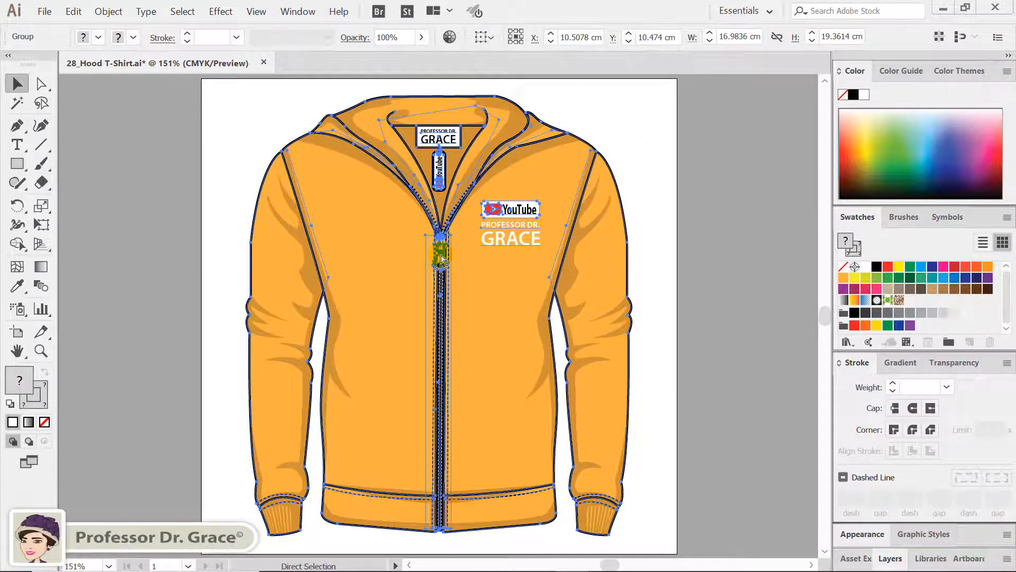
pyautogui.click(659, 379)
pyautogui.hotkey('alt', 'Tab')
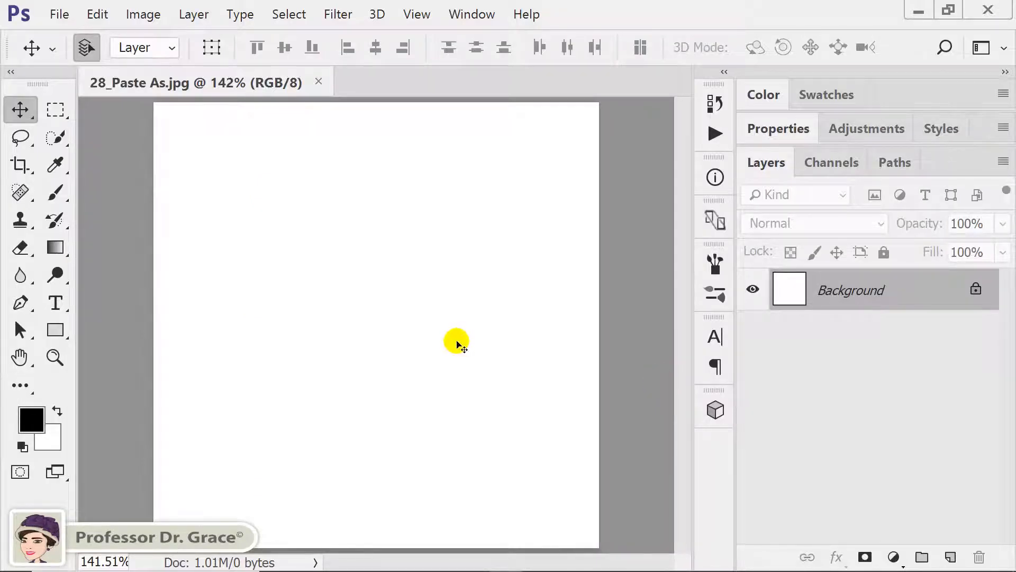
# - Set the foreground color to the dark red af0000
pyautogui.click(31, 422)
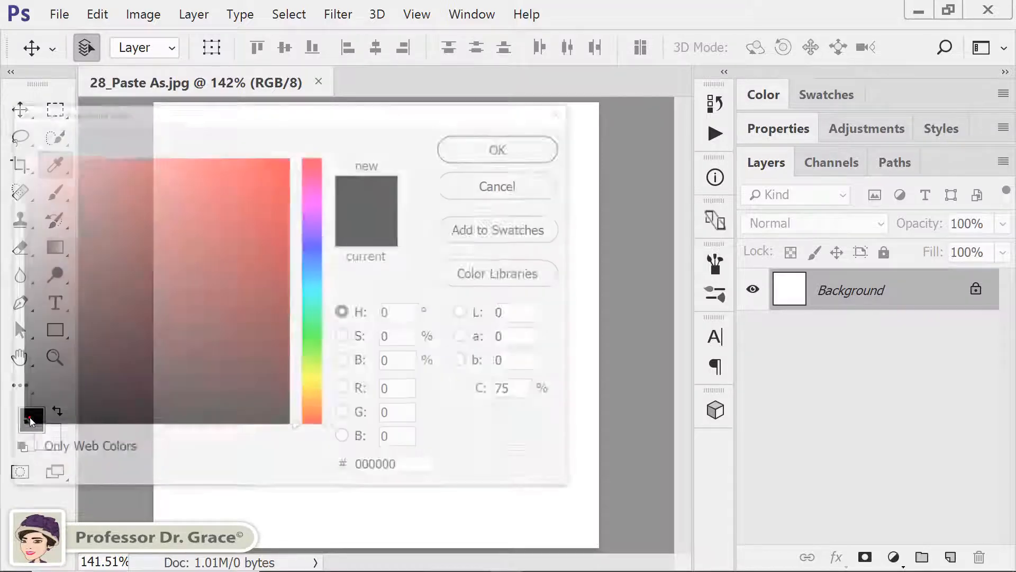
pyautogui.moveTo(238, 113); pyautogui.dragTo(328, 129)
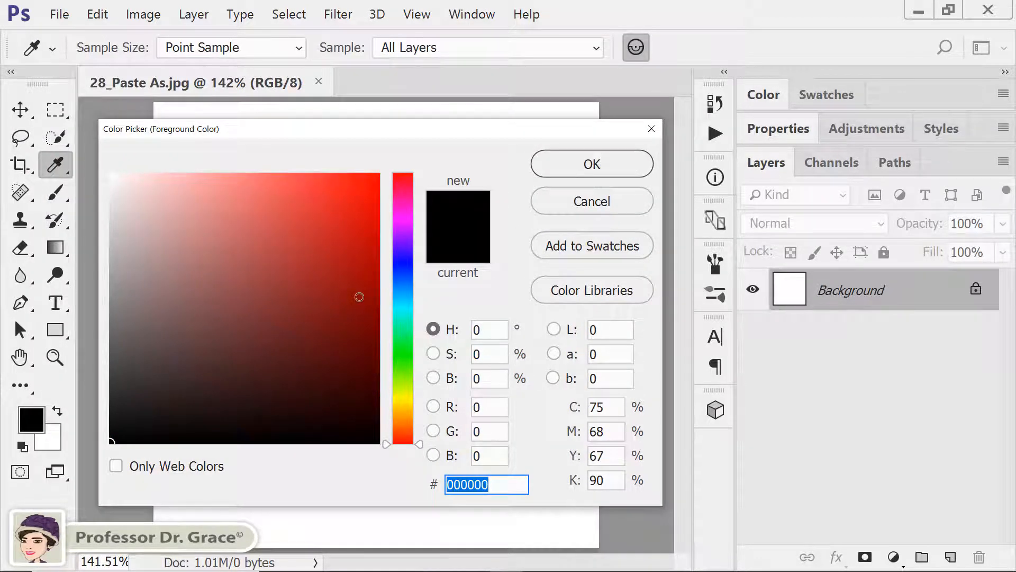
pyautogui.moveTo(359, 297); pyautogui.dragTo(378, 258)
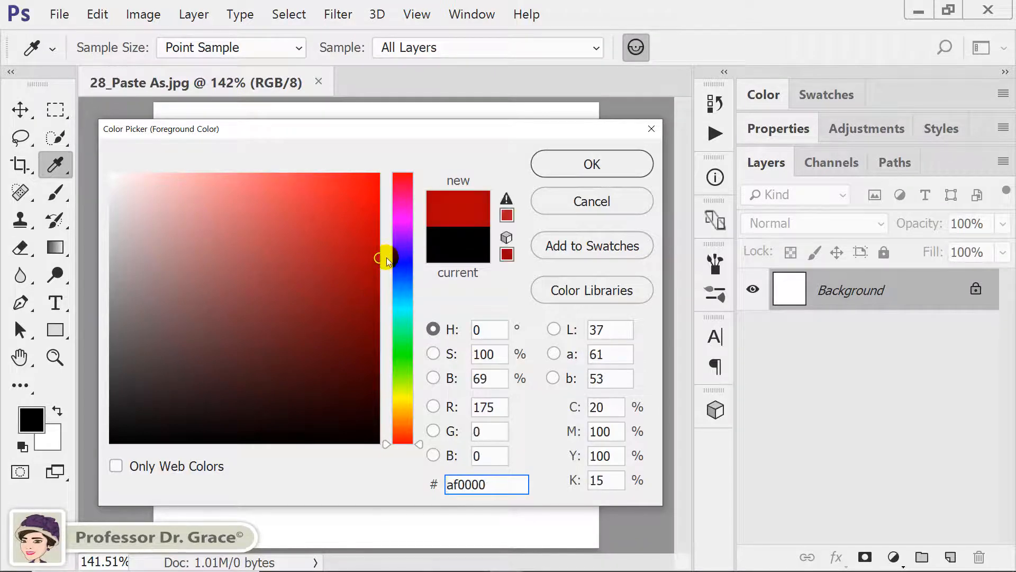
pyautogui.click(599, 167)
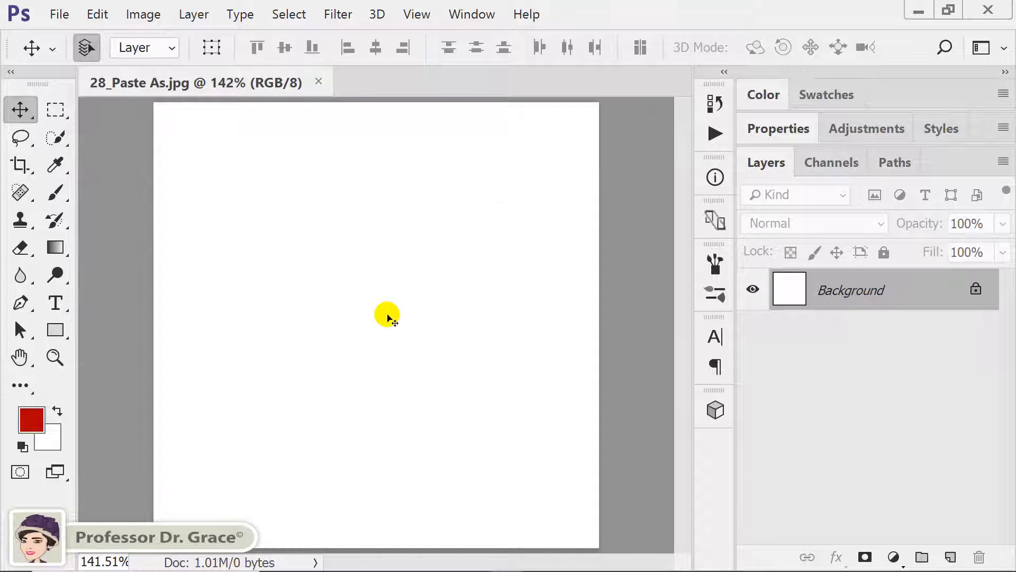
# - Paste the copied jacket artwork as a Smart Object and commit its placement at the pasted size
pyautogui.hotkey('ctrl', 'v')
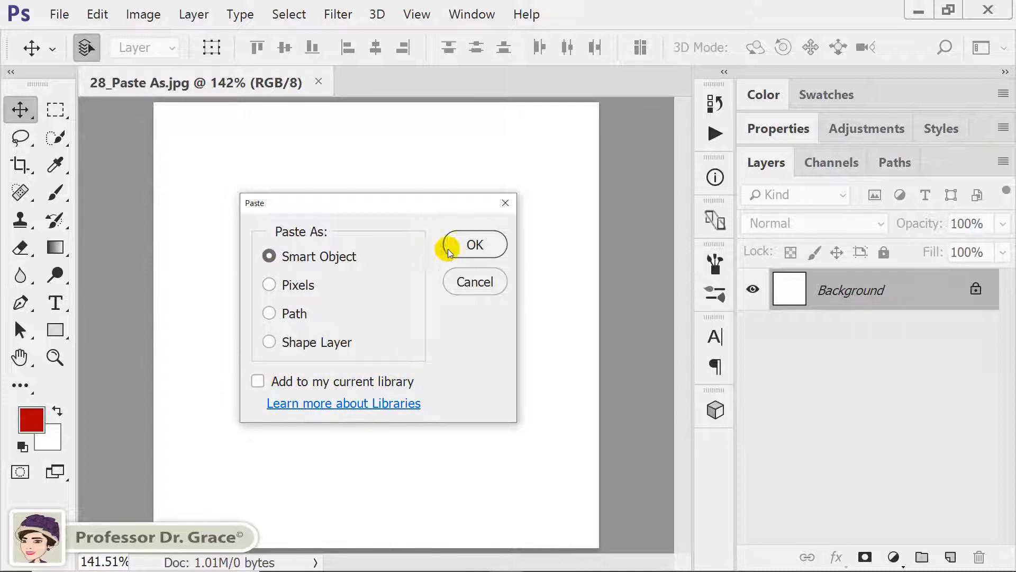
pyautogui.click(466, 249)
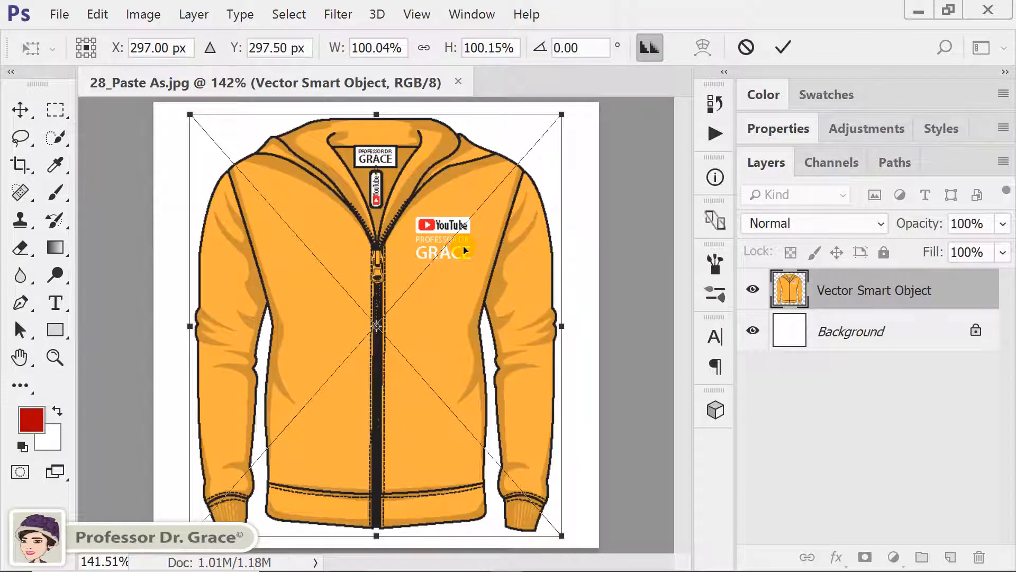
pyautogui.press('Return')
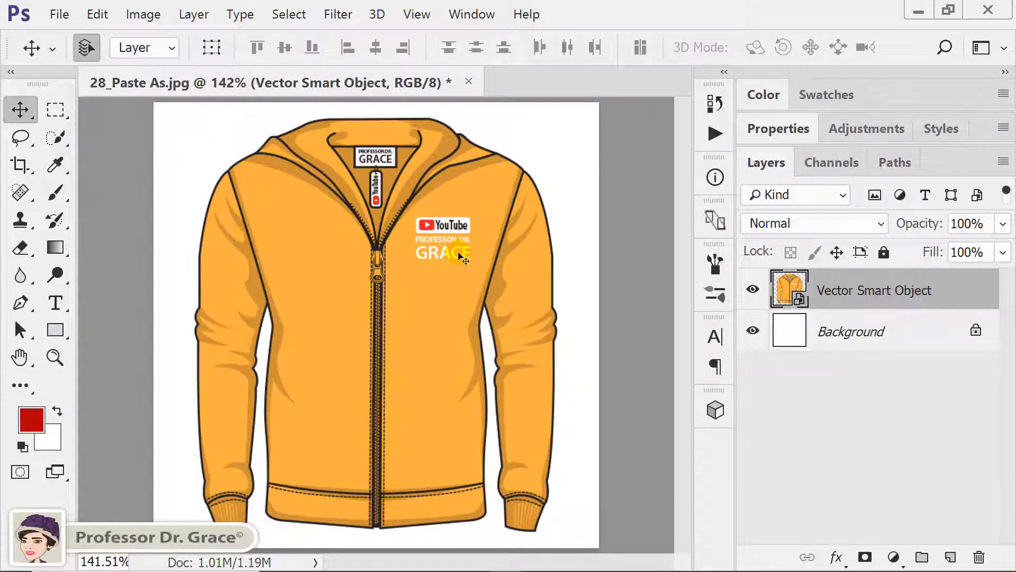
# - Paste the jacket artwork again as Pixels and commit its placement at the pasted size
pyautogui.hotkey('ctrl', 'v')
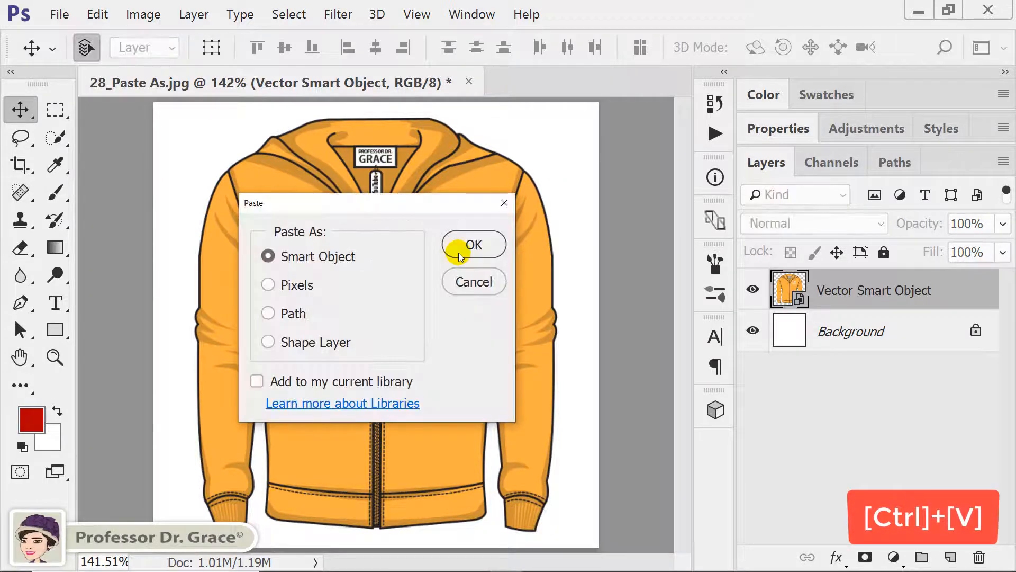
pyautogui.click(306, 287)
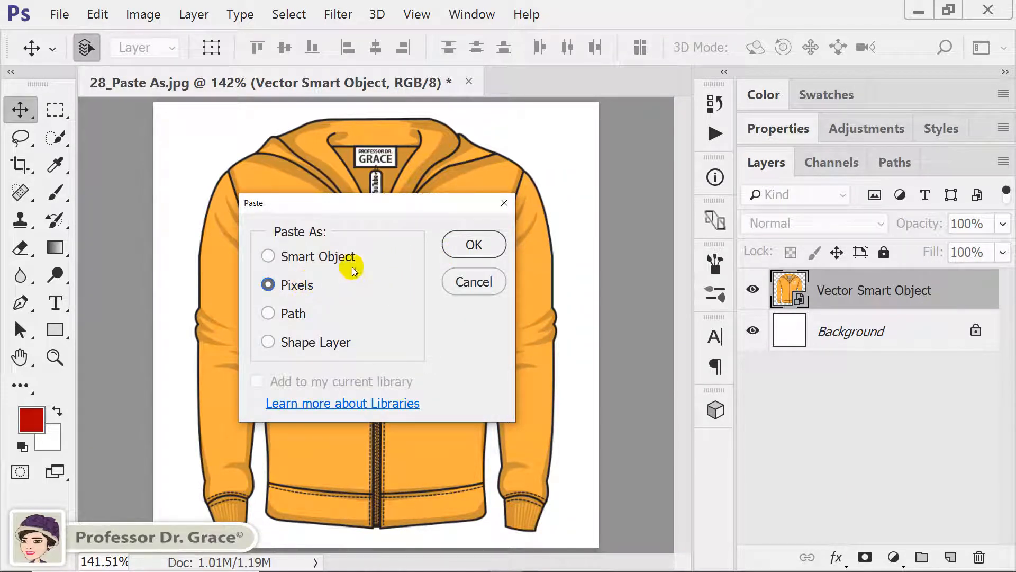
pyautogui.click(468, 244)
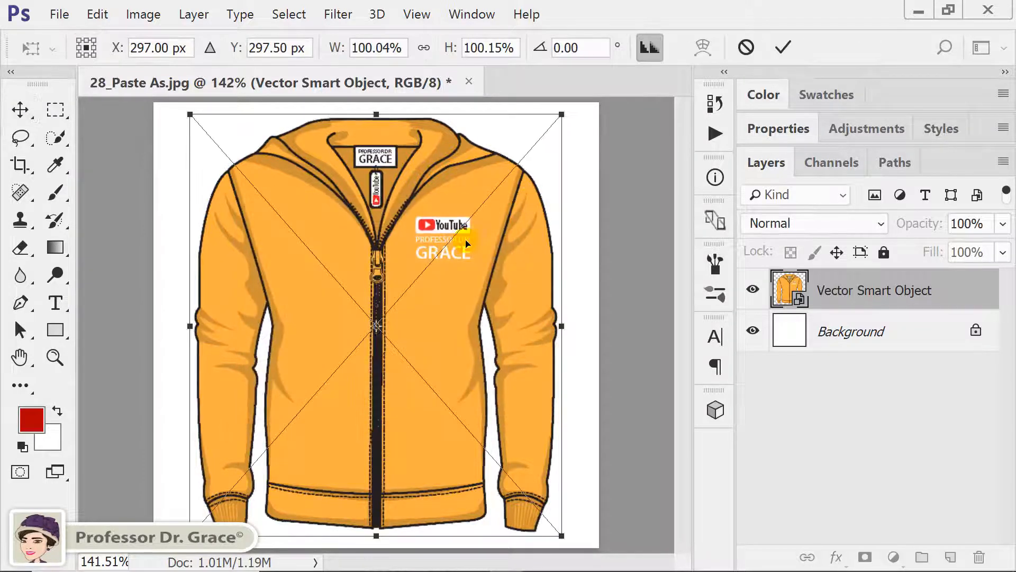
pyautogui.press('Return')
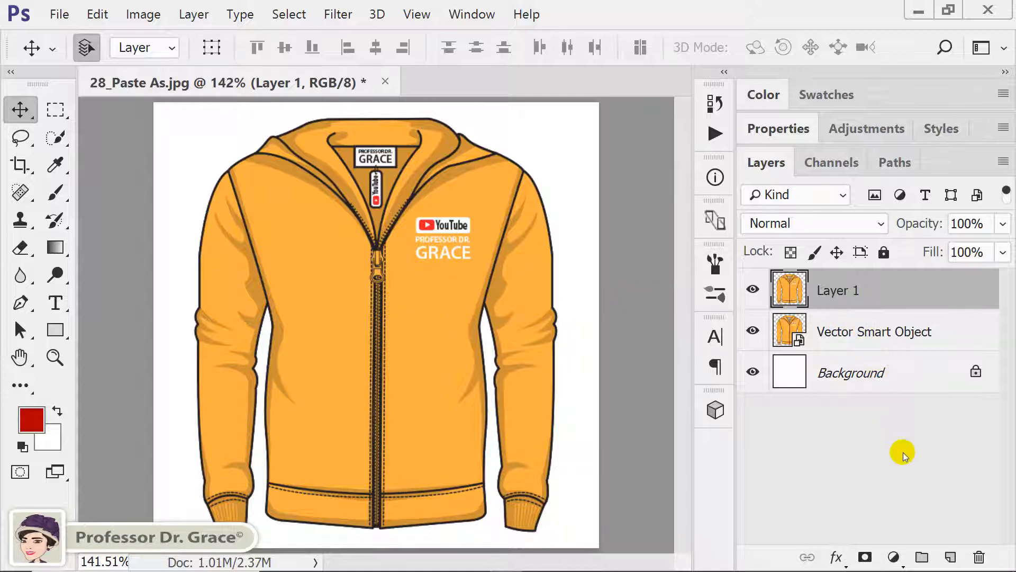
# - Rename the newly pasted pixel layer as Pixels
pyautogui.doubleClick(847, 291)
pyautogui.write('P')
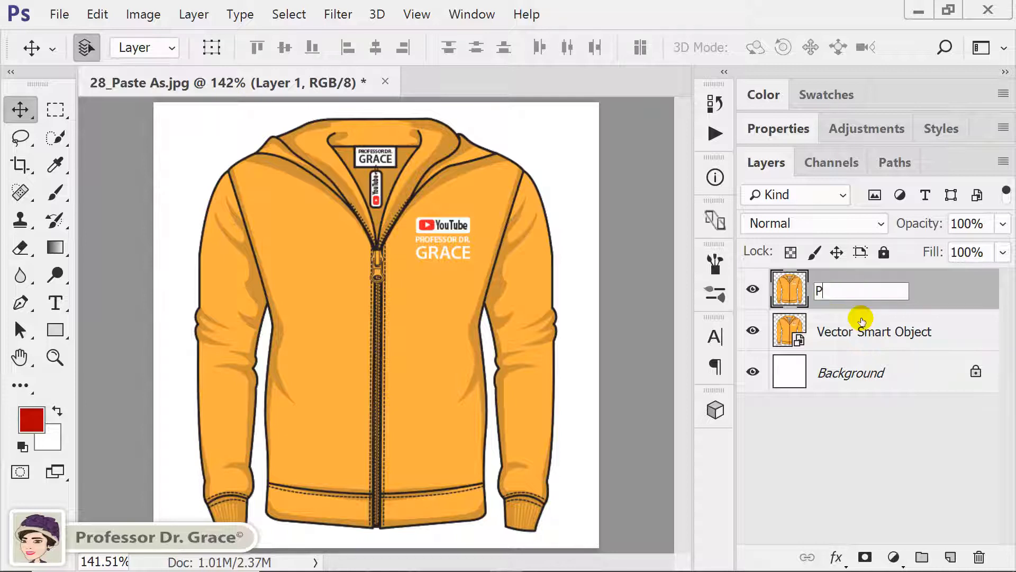
pyautogui.write('ixels')
pyautogui.press('Return')
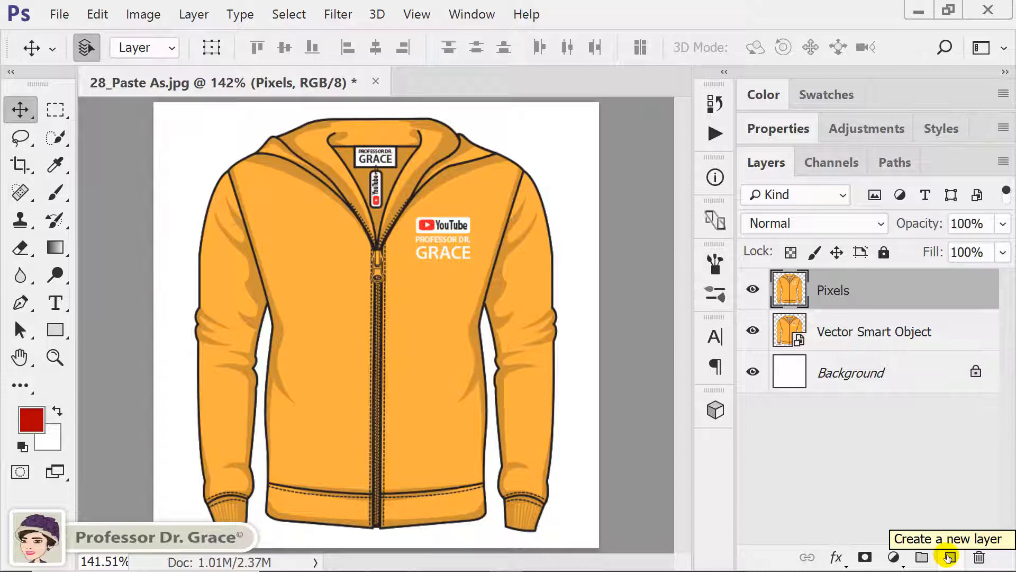
# - Create a new empty layer above Pixels and paste the jacket artwork into it as a Path
pyautogui.click(949, 556)
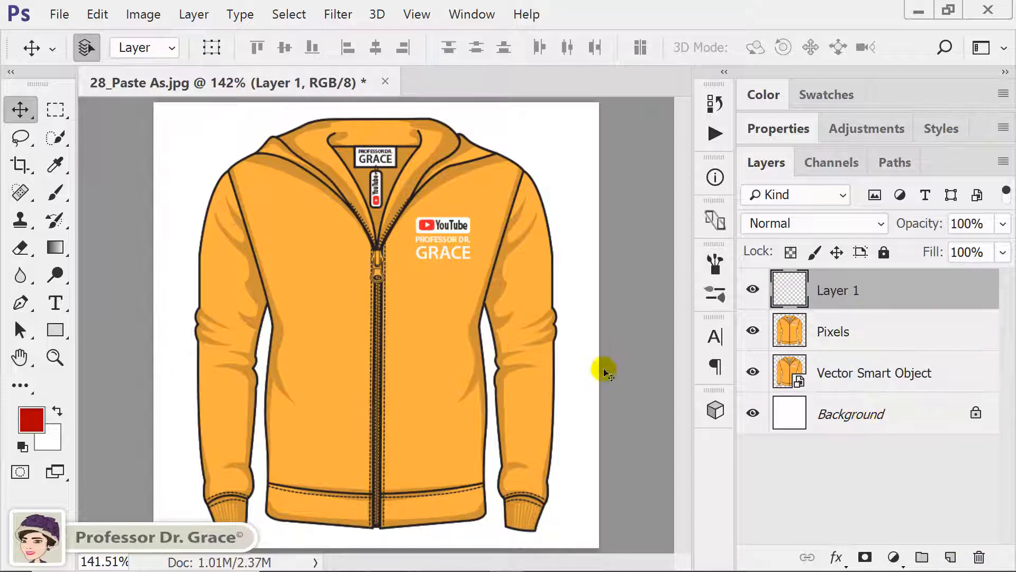
pyautogui.hotkey('ctrl', 'v')
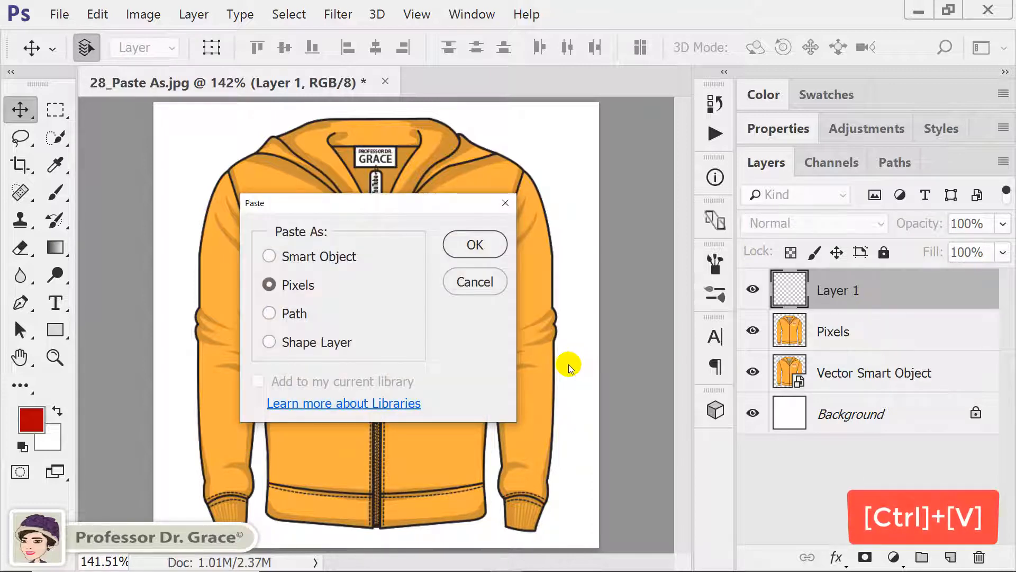
pyautogui.click(272, 313)
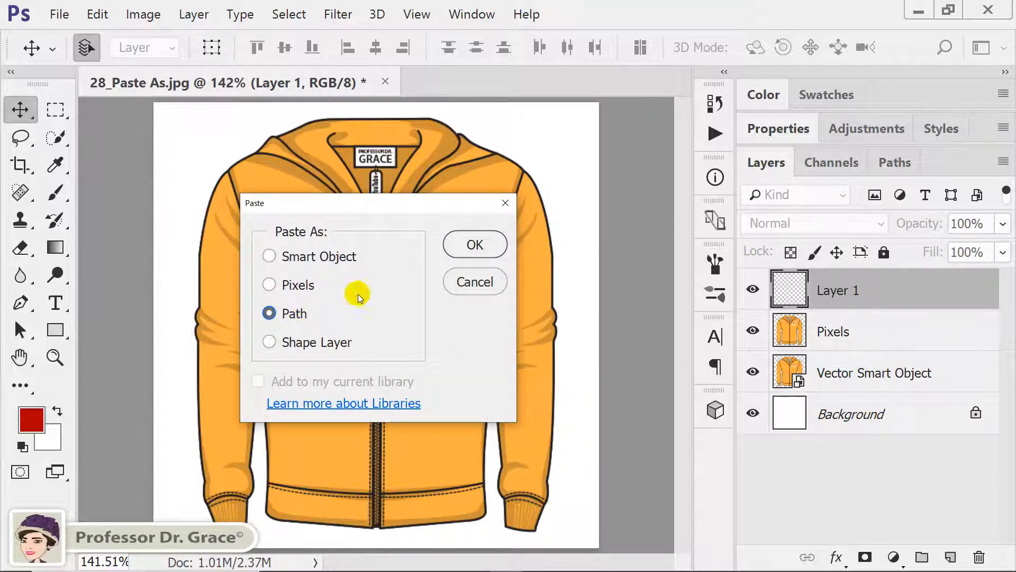
pyautogui.click(483, 246)
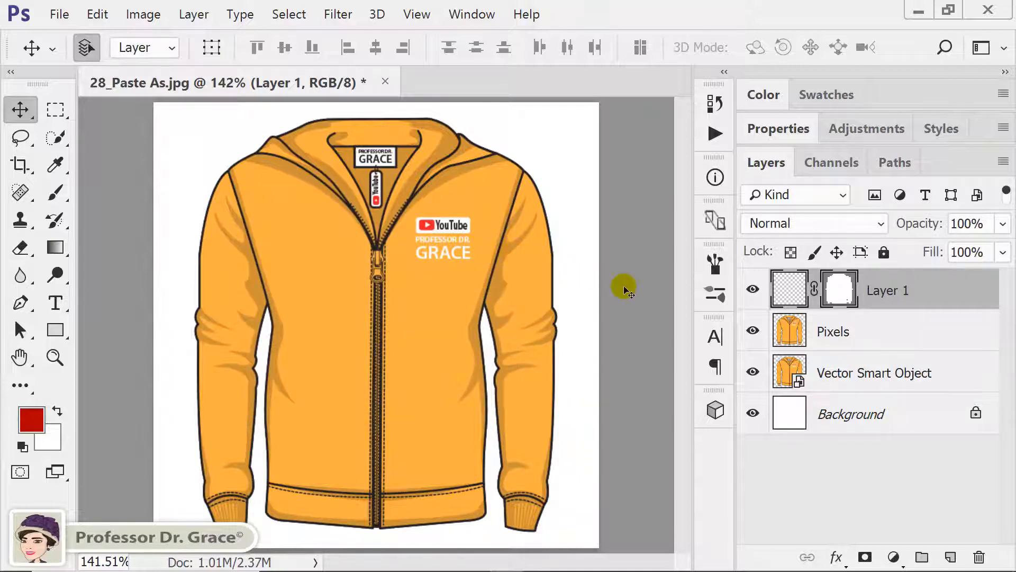
# - Rename the layer holding the pasted path as Path
pyautogui.doubleClick(891, 292)
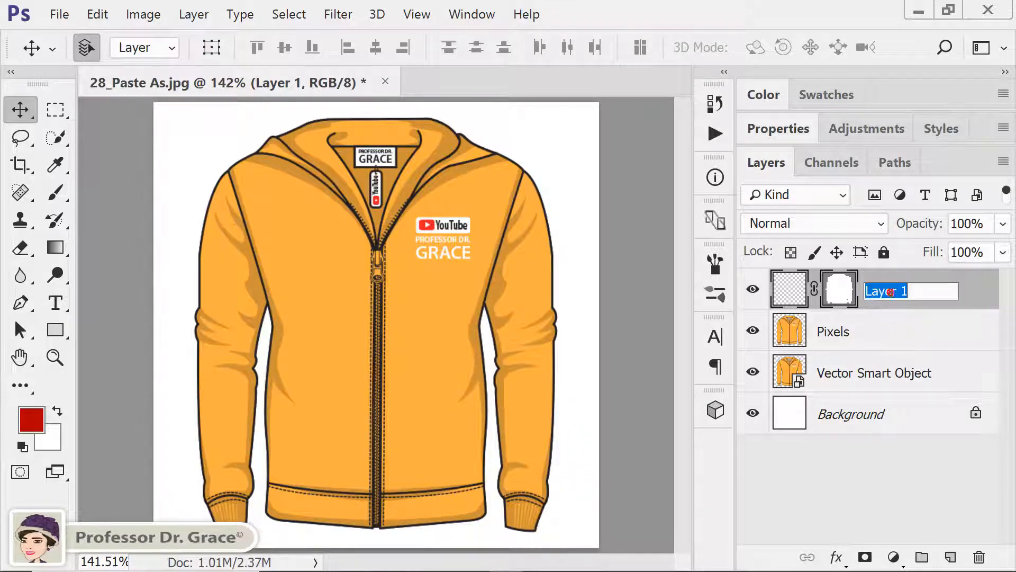
pyautogui.write('Path')
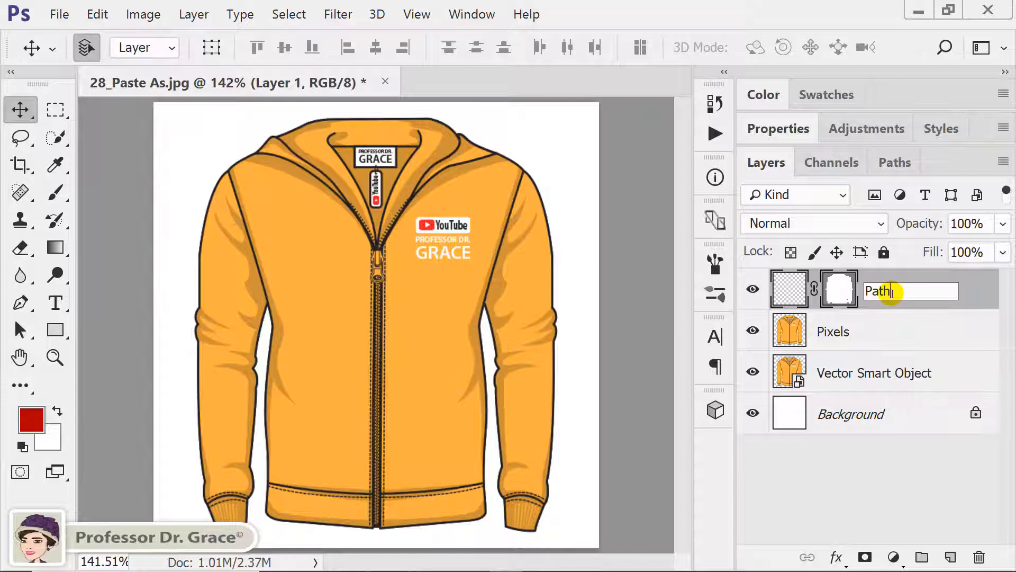
pyautogui.press('Return')
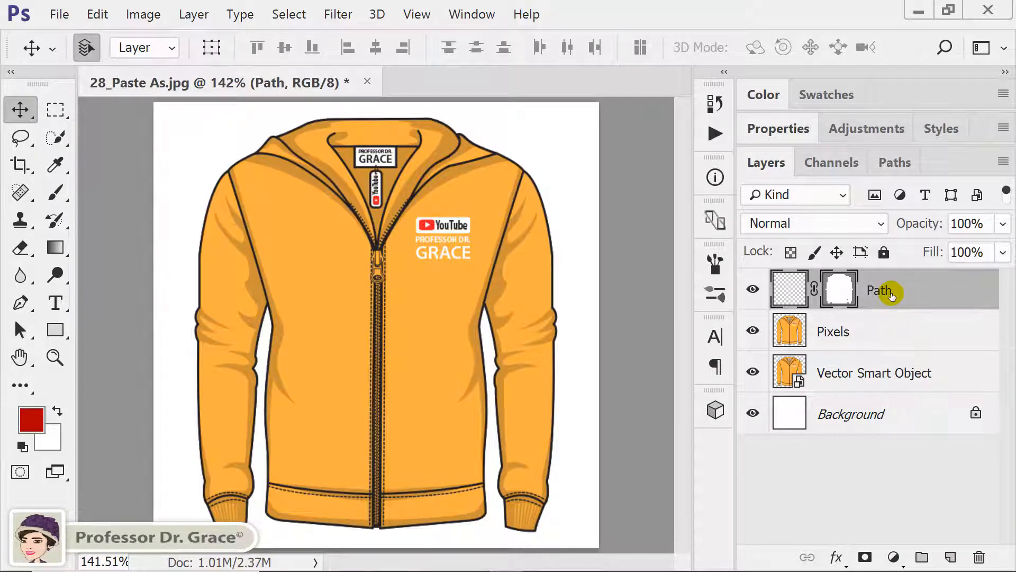
# - Paste the jacket artwork once more as a Shape Layer above the Path layer
pyautogui.hotkey('ctrl', 'v')
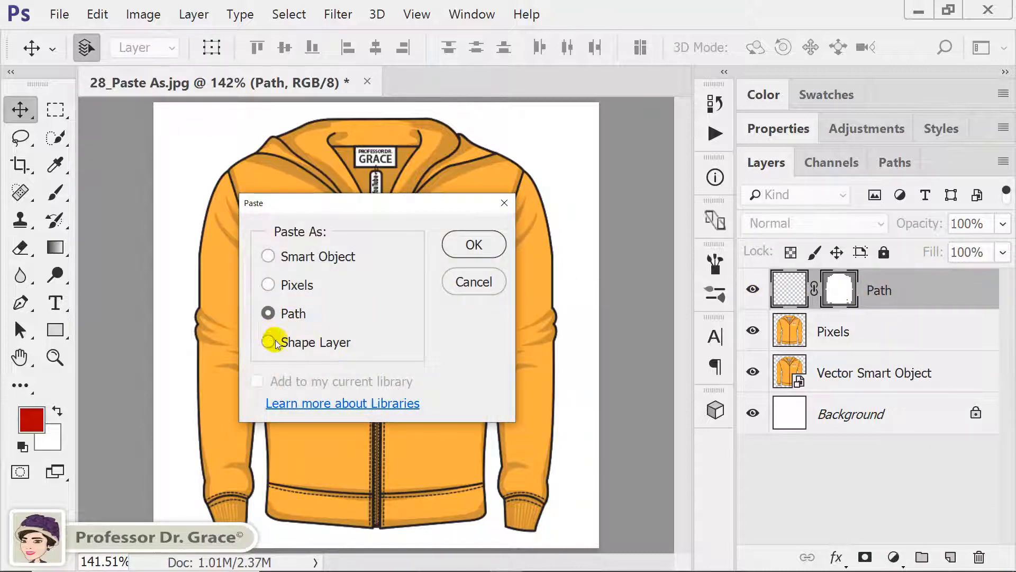
pyautogui.click(276, 345)
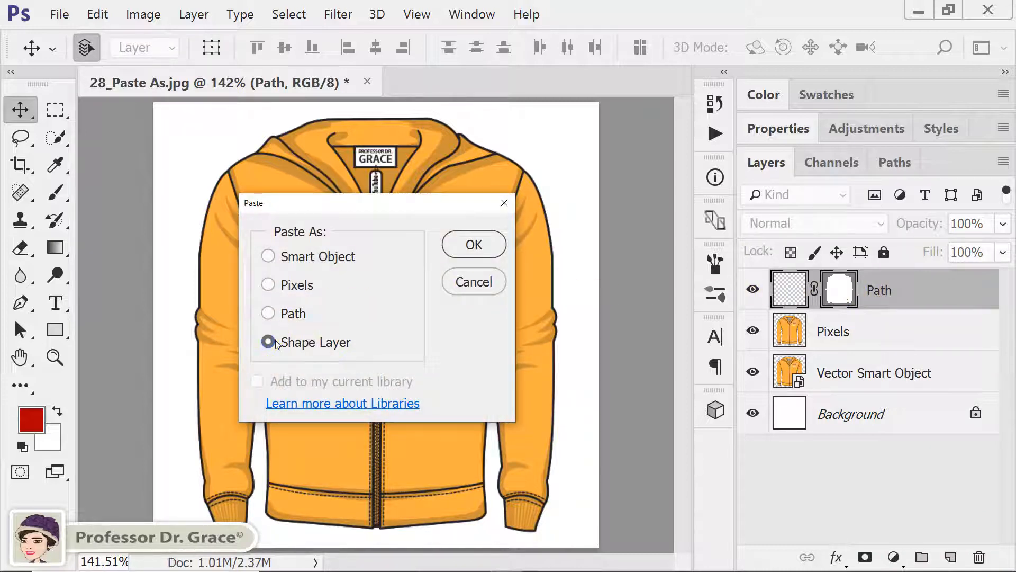
pyautogui.click(459, 242)
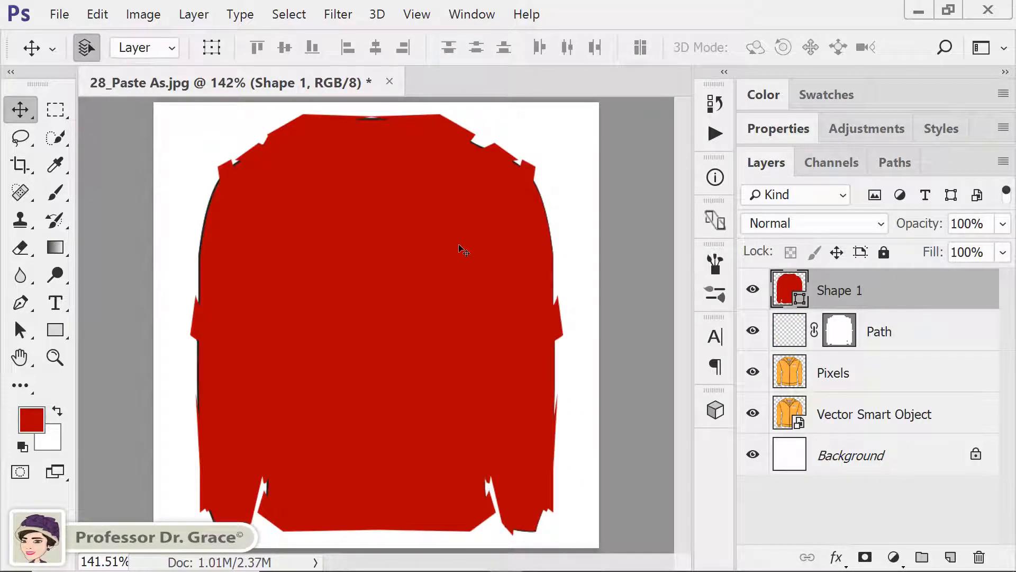
# - Rename the pasted red shape's layer as Shape Layer
pyautogui.doubleClick(850, 291)
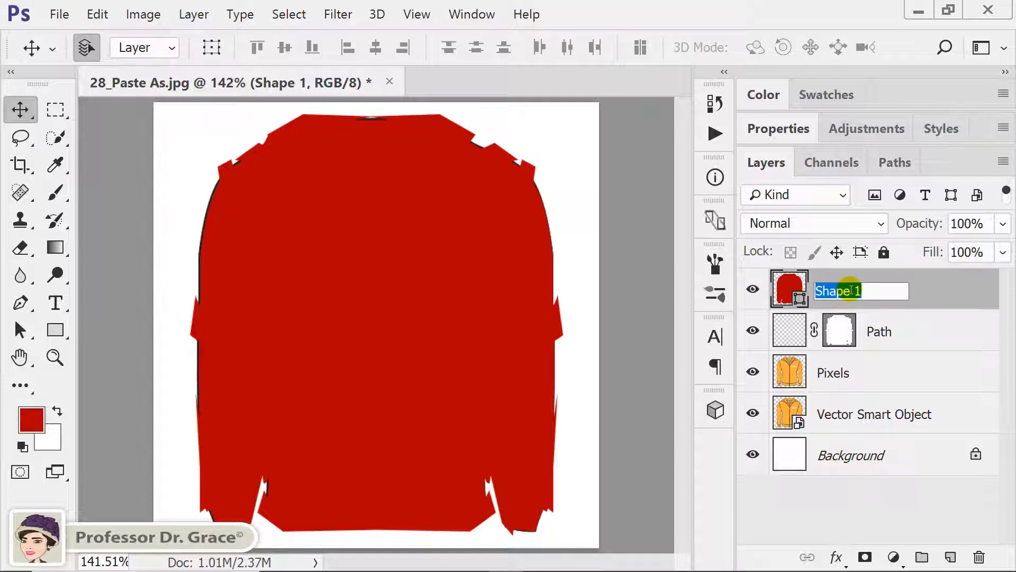
pyautogui.doubleClick(858, 290)
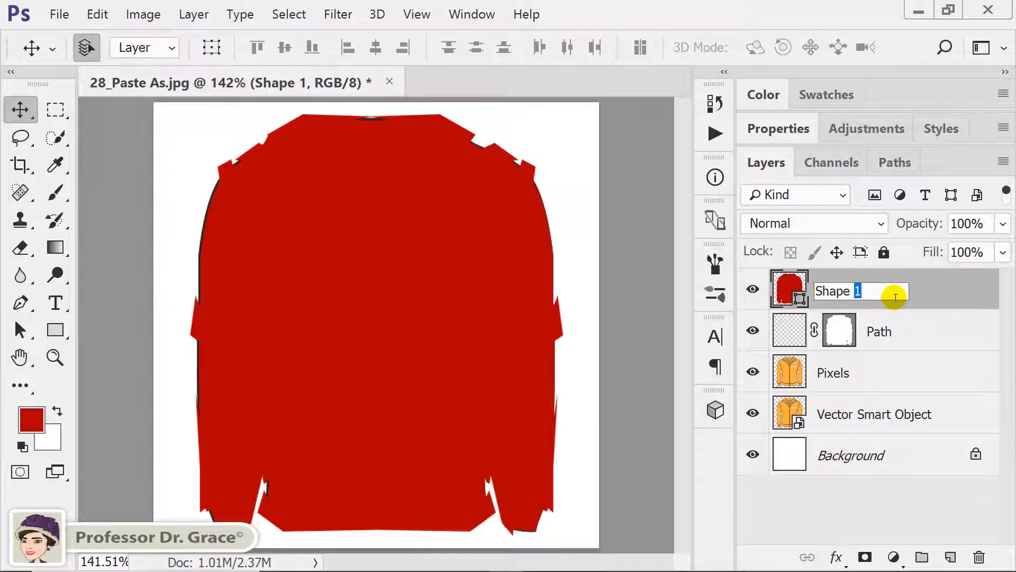
pyautogui.write('Layer')
pyautogui.press('Return')
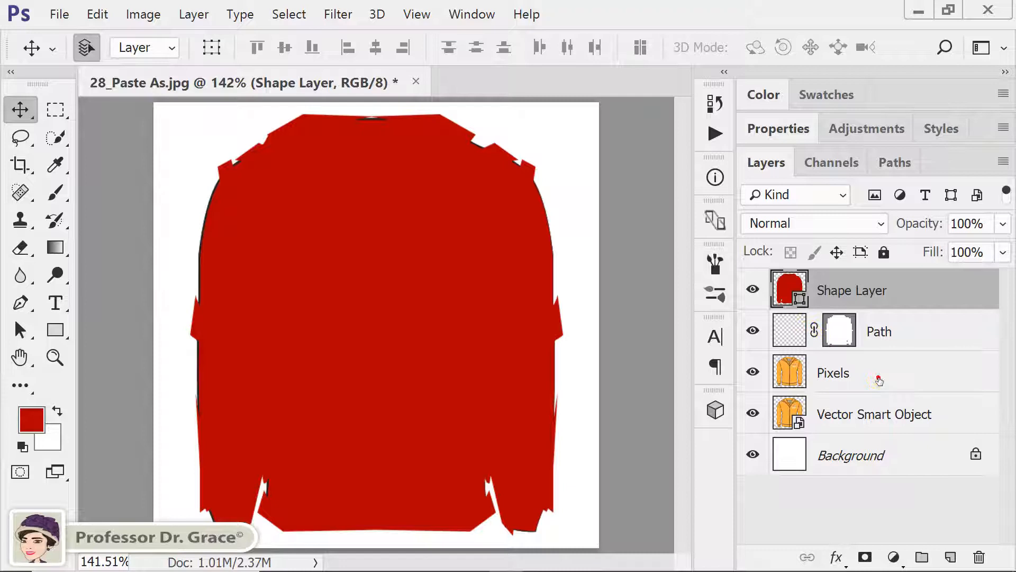
# - Select the Pixels, Vector Smart Object and Shape Layer layers in turn to compare the pasted versions
pyautogui.click(813, 378)
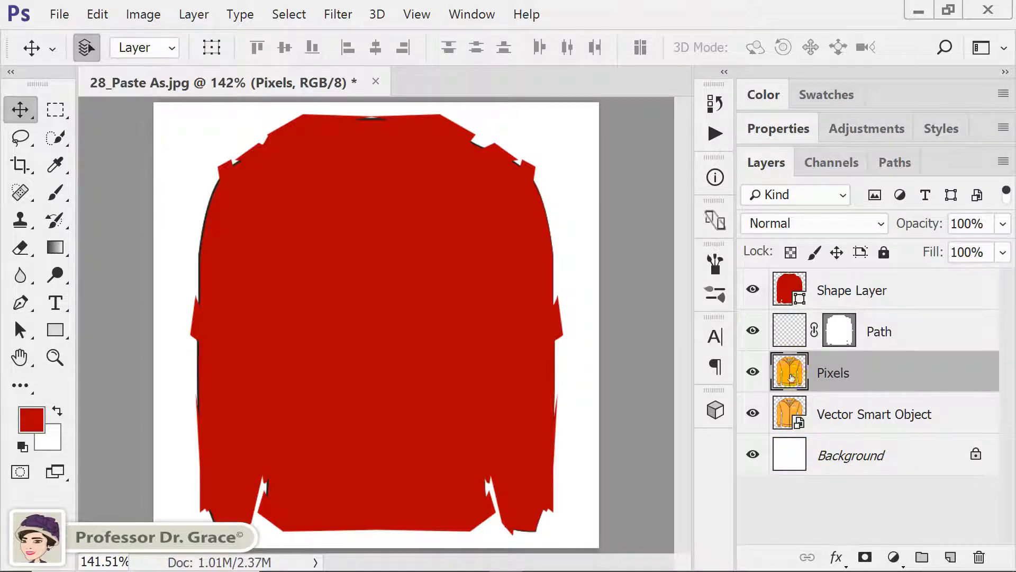
pyautogui.click(846, 418)
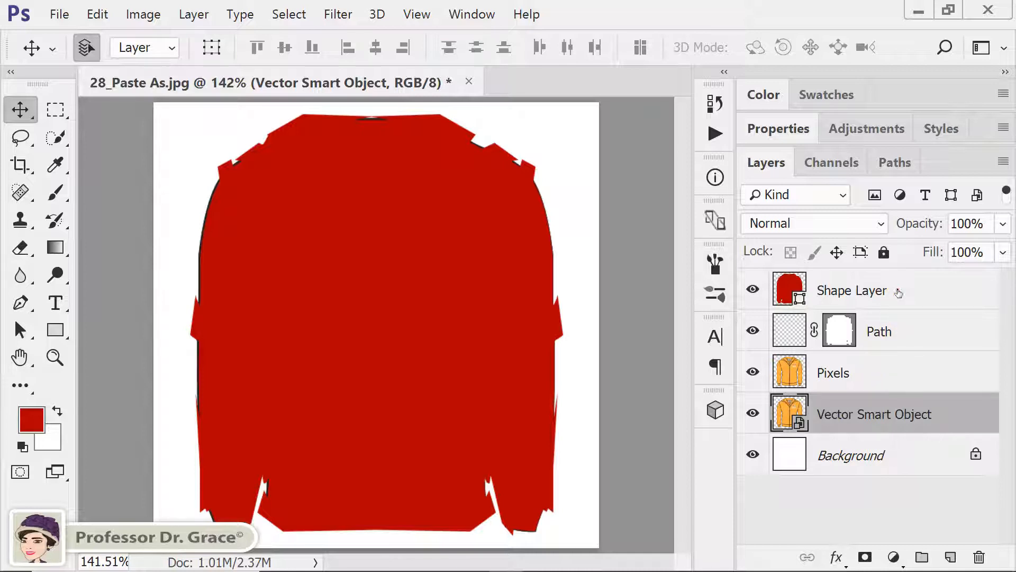
pyautogui.click(898, 292)
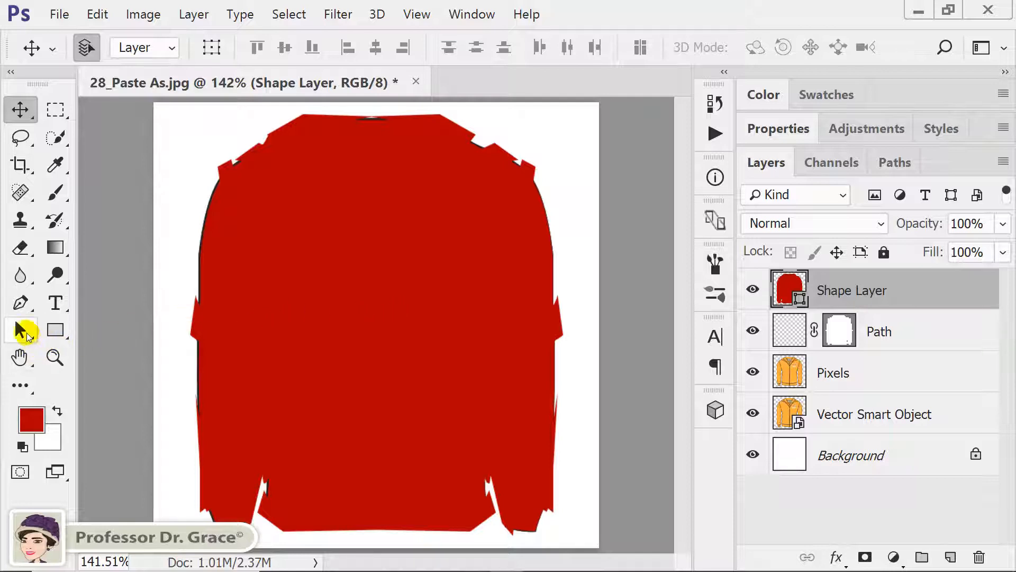
# - Move the jacket's left front panel subpath slightly up and to the left with the Path Selection tool
pyautogui.click(22, 331)
pyautogui.click(70, 329)
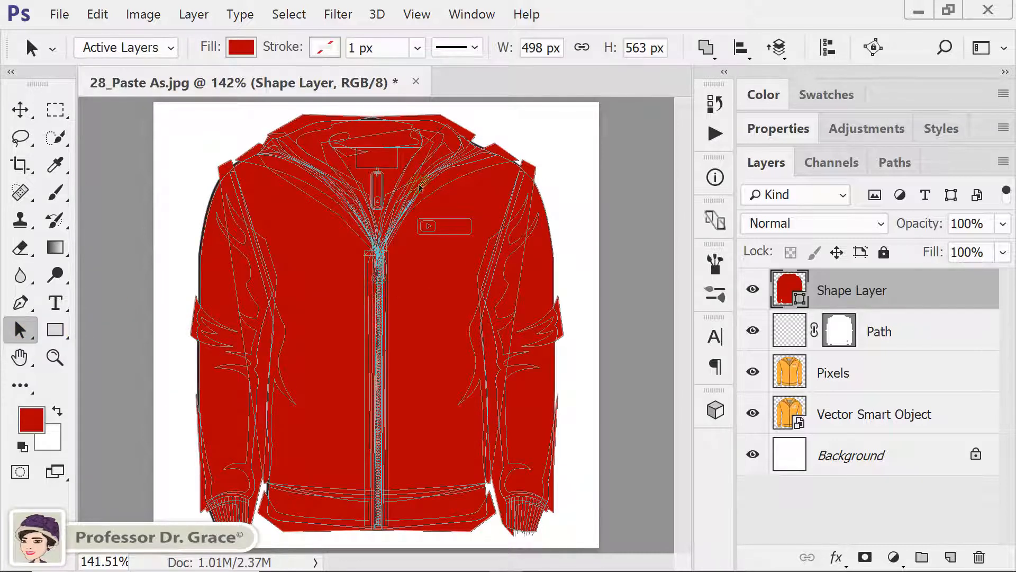
pyautogui.click(238, 155)
pyautogui.moveTo(238, 155); pyautogui.dragTo(223, 150)
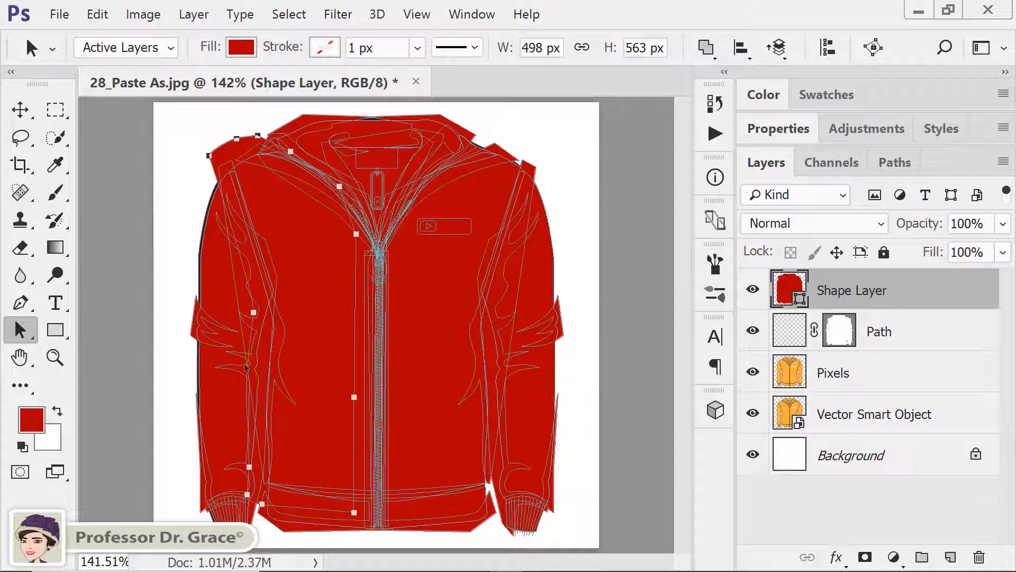
# - Reshape the left front panel subpath with the Direct Selection tool by moving its sleeve-side anchor outward and its two shoulder anchors downward
pyautogui.click(33, 338)
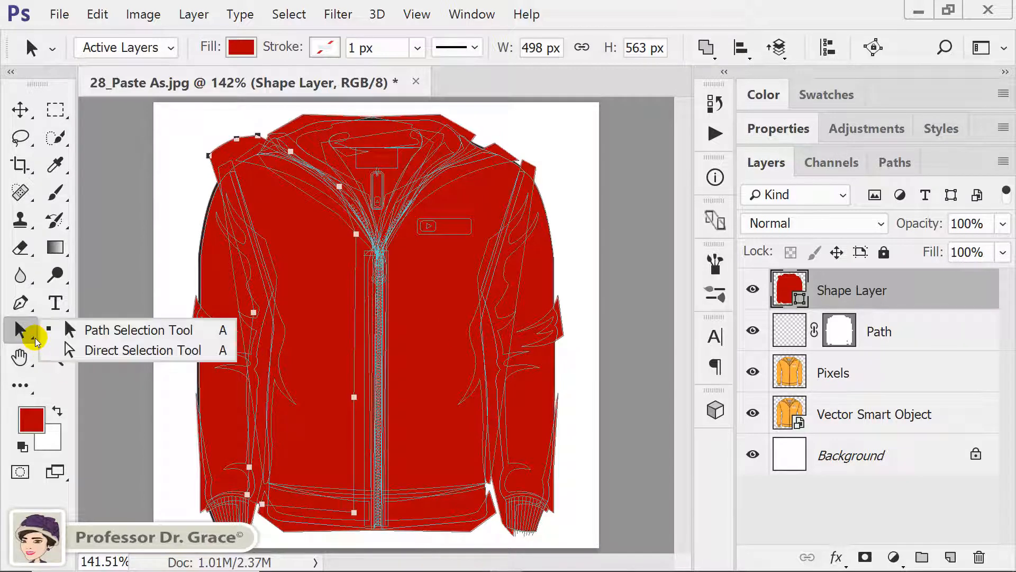
pyautogui.click(69, 348)
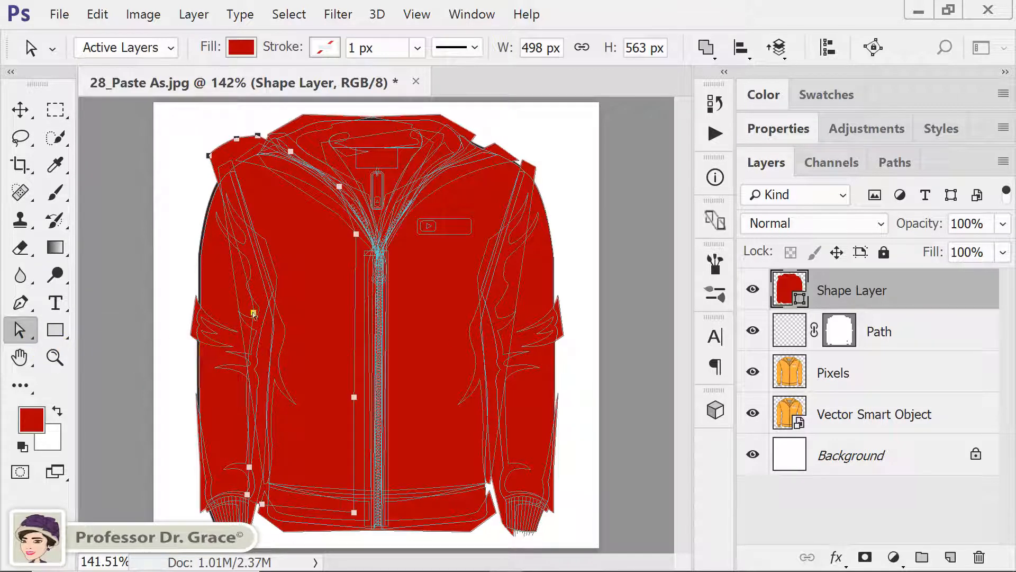
pyautogui.moveTo(254, 311); pyautogui.dragTo(217, 292)
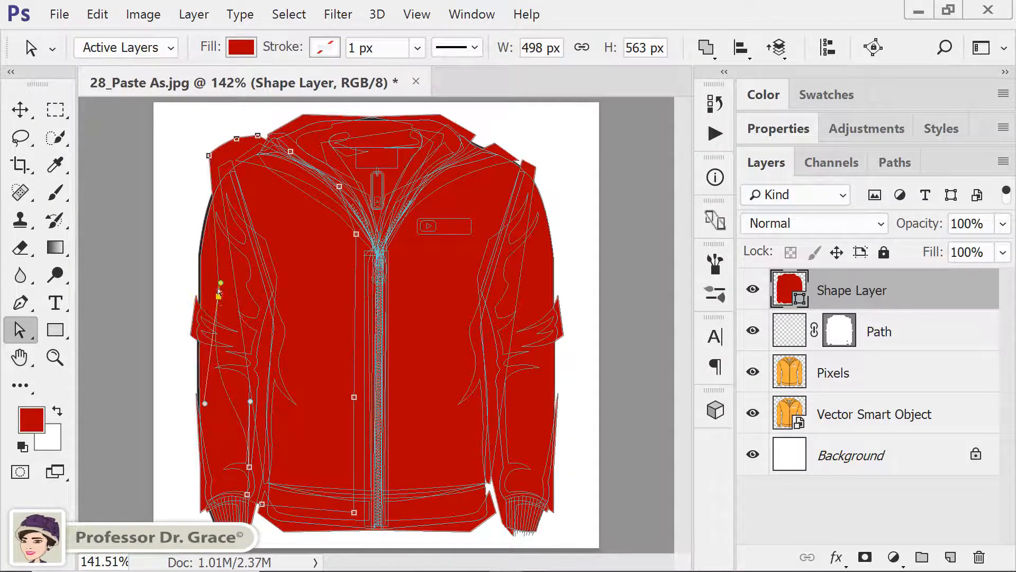
pyautogui.click(209, 156)
pyautogui.moveTo(211, 155); pyautogui.dragTo(215, 175)
pyautogui.click(237, 138)
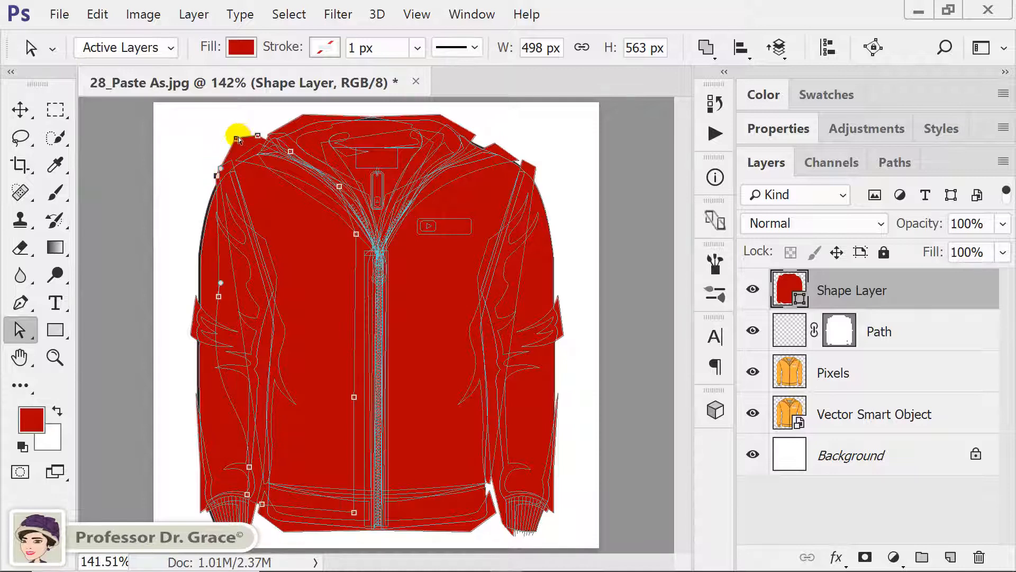
pyautogui.moveTo(241, 140); pyautogui.dragTo(242, 163)
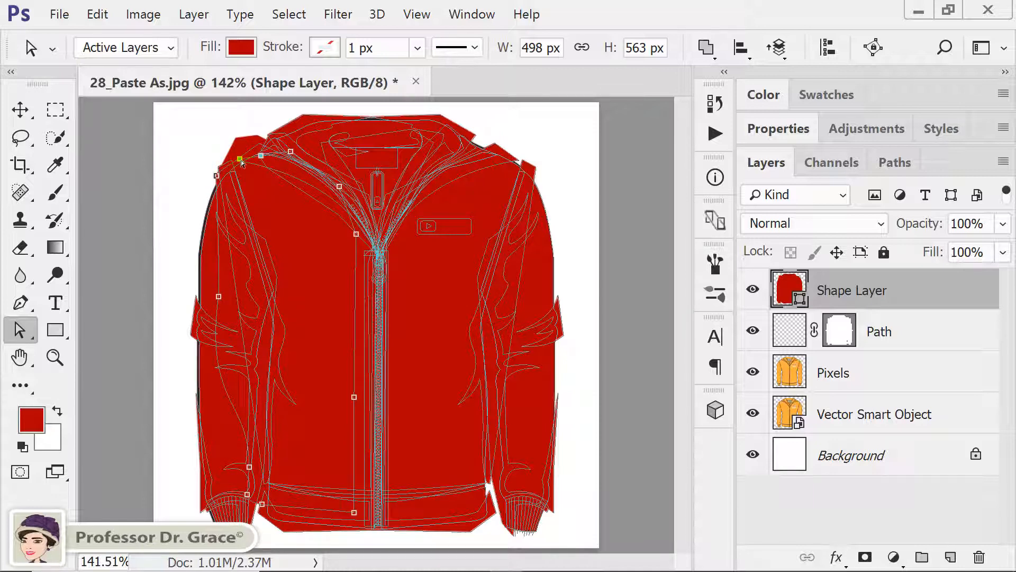
pyautogui.click(314, 232)
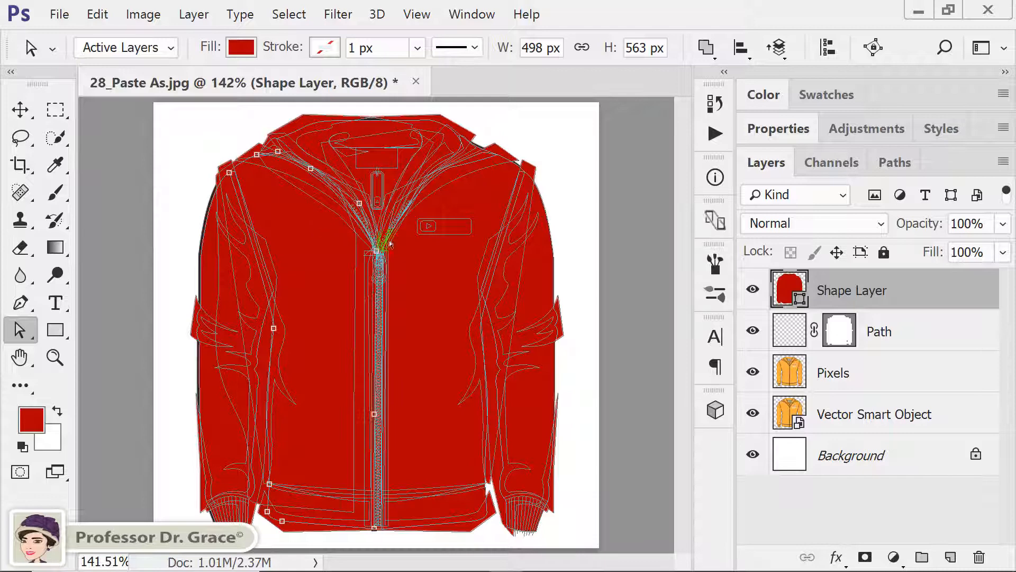
# - Recolor the Shape Layer's fill to teal #13c1af and deselect its path
pyautogui.doubleClick(789, 295)
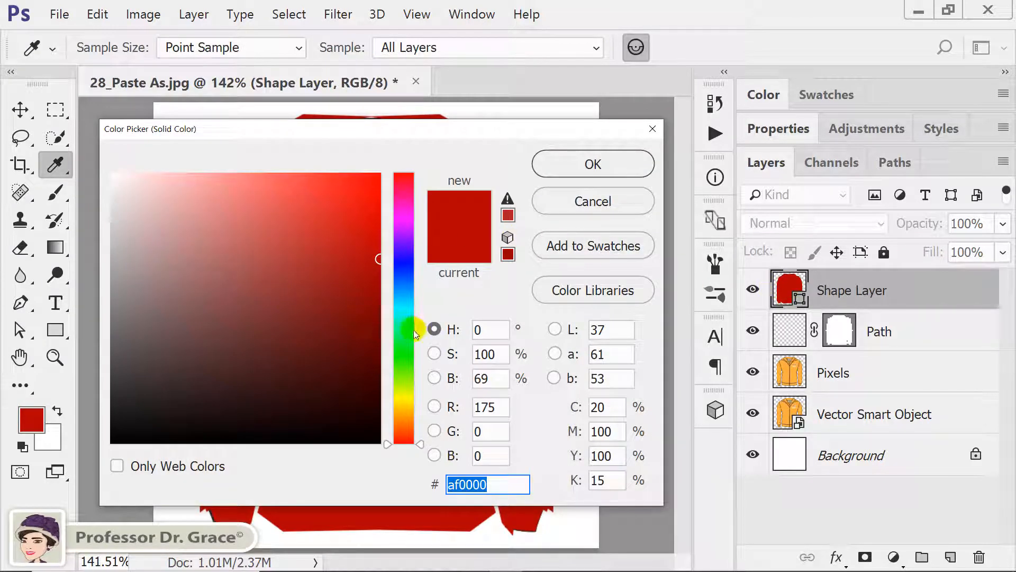
pyautogui.click(416, 313)
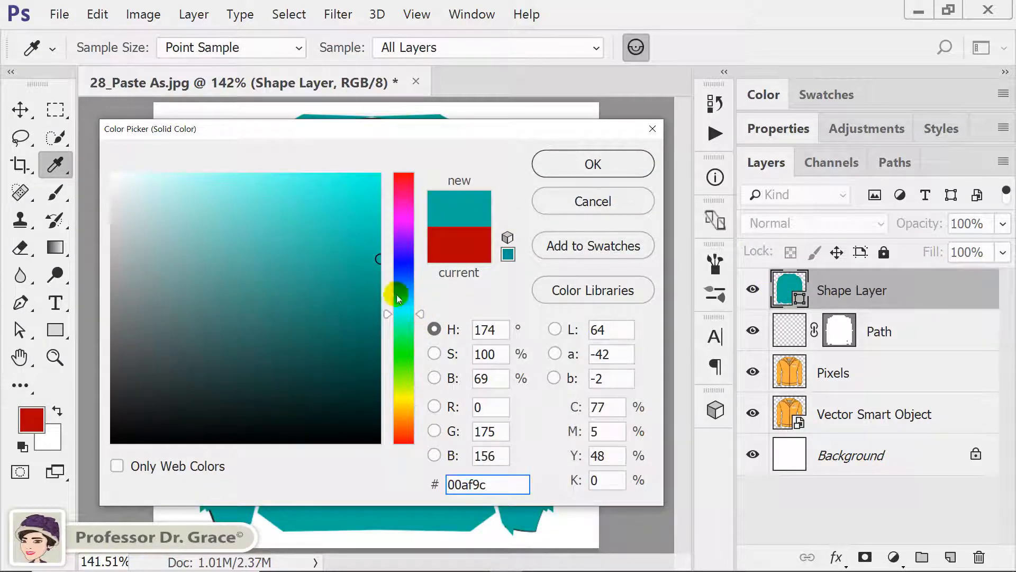
pyautogui.click(354, 238)
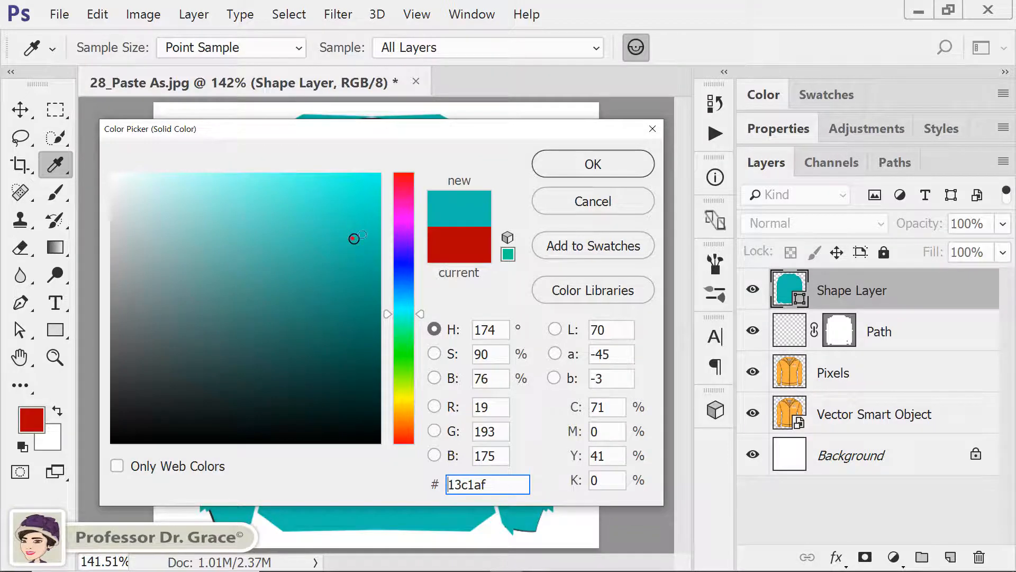
pyautogui.click(571, 162)
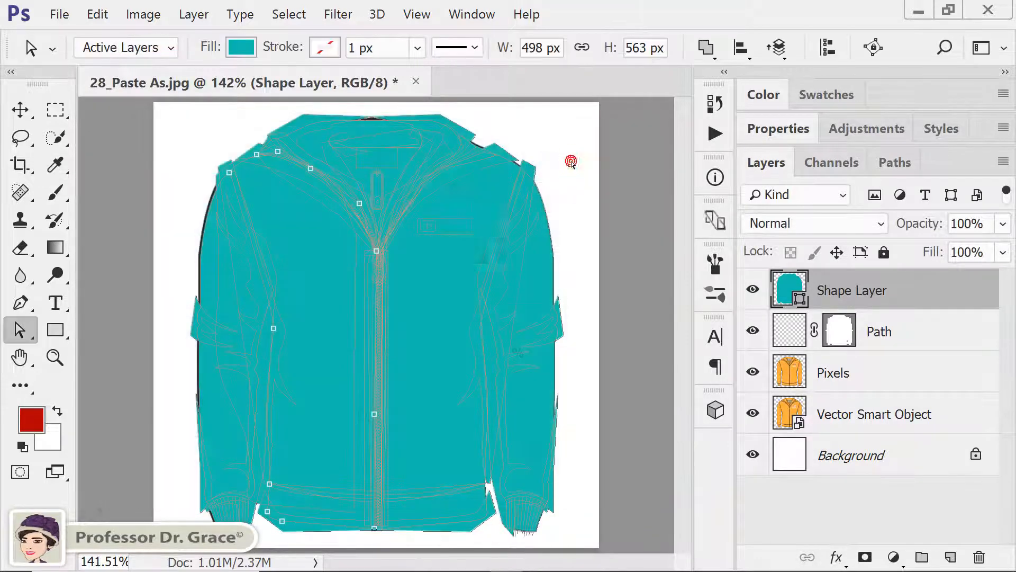
pyautogui.click(569, 281)
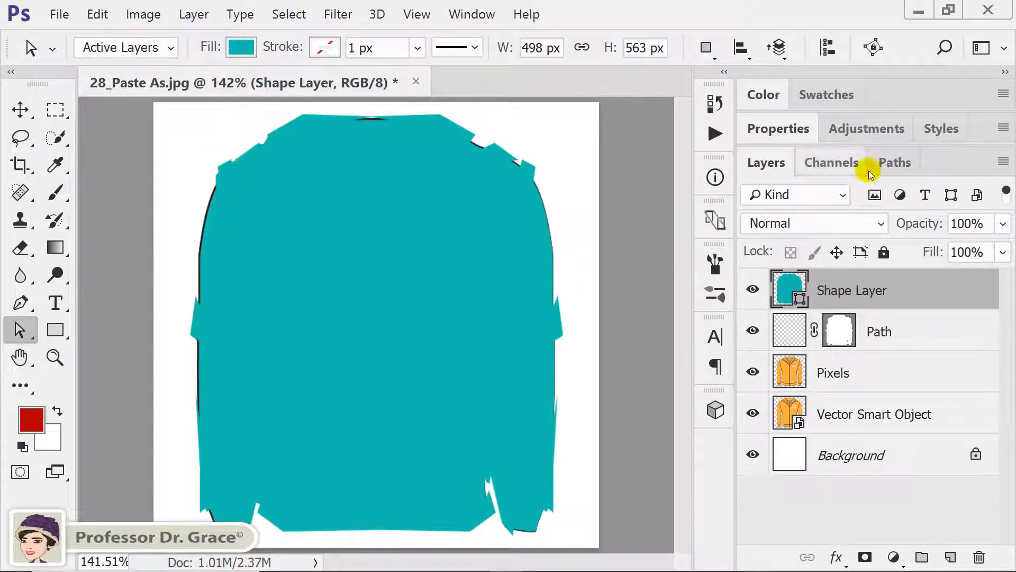
# - Inspect the Shape Layer Shape Path in the list of paths, deselect it and return to the layer list
pyautogui.click(895, 162)
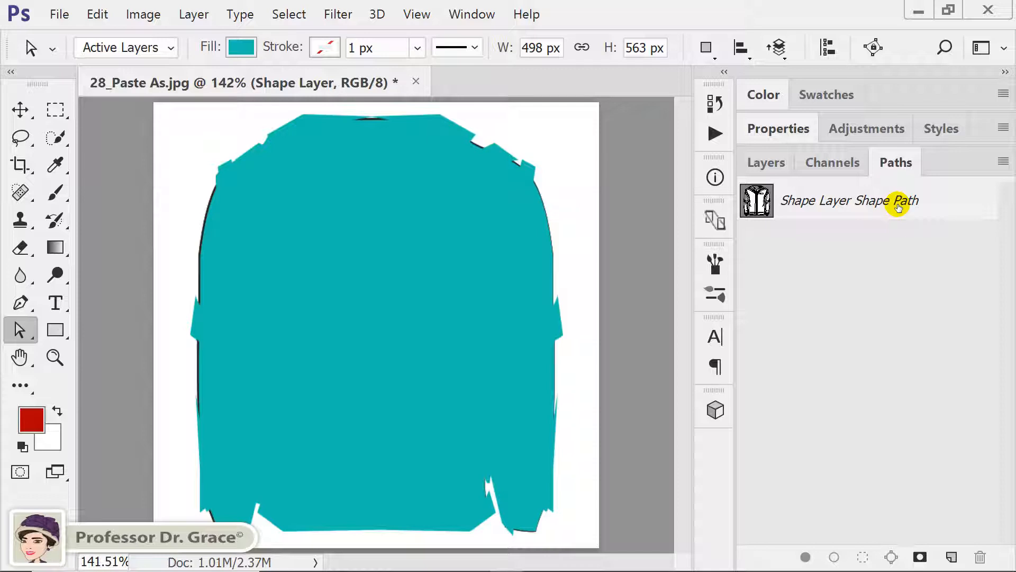
pyautogui.click(932, 204)
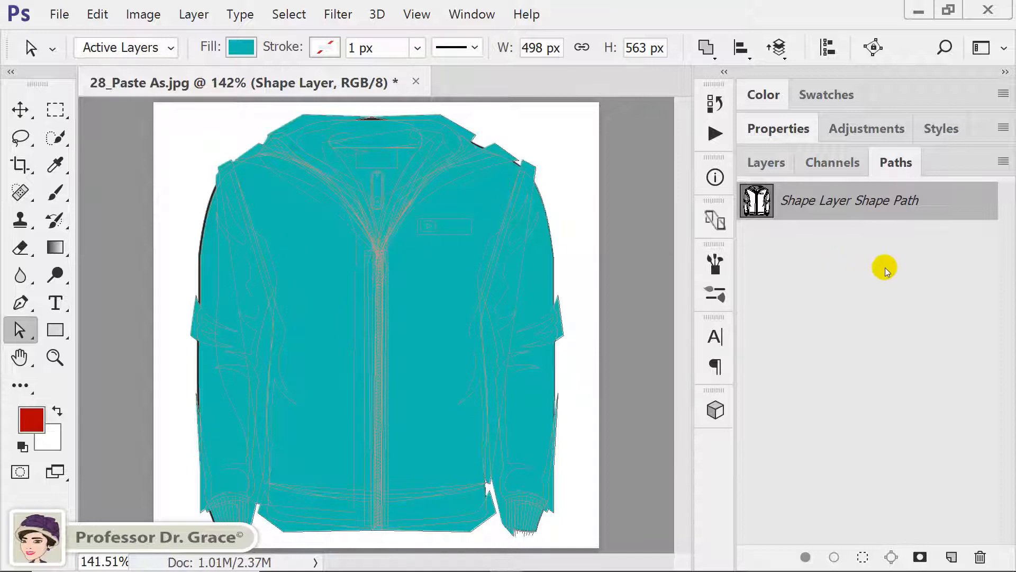
pyautogui.click(824, 345)
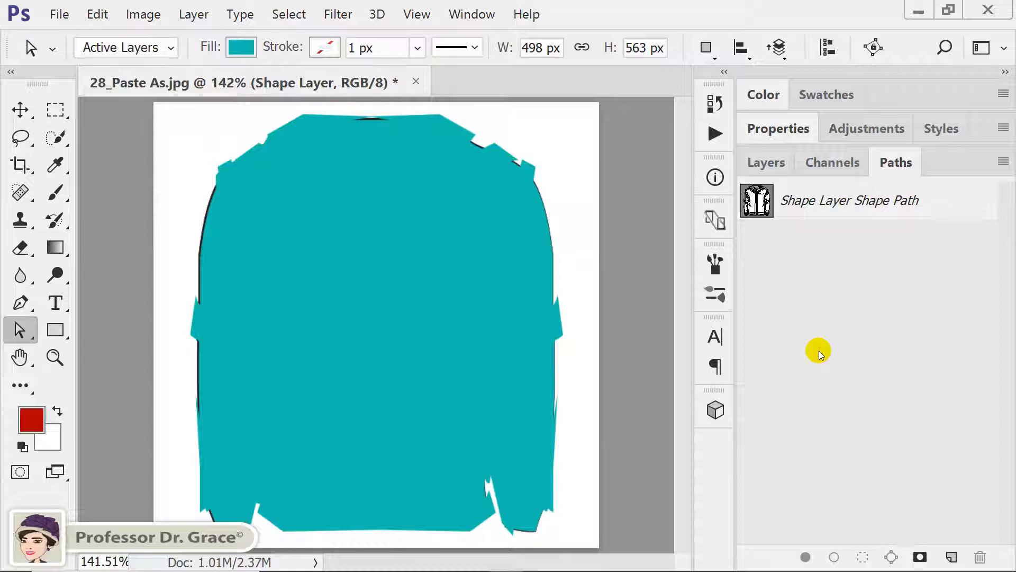
pyautogui.click(760, 166)
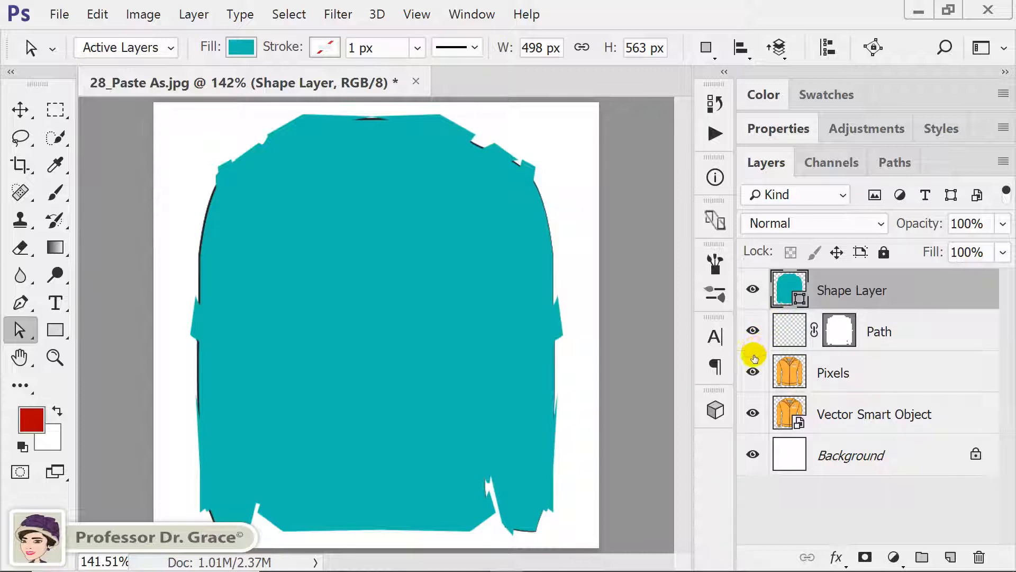
# - Hide the Pixels, Shape Layer and Vector Smart Object layers so only Path and Background stay shown
pyautogui.click(752, 372)
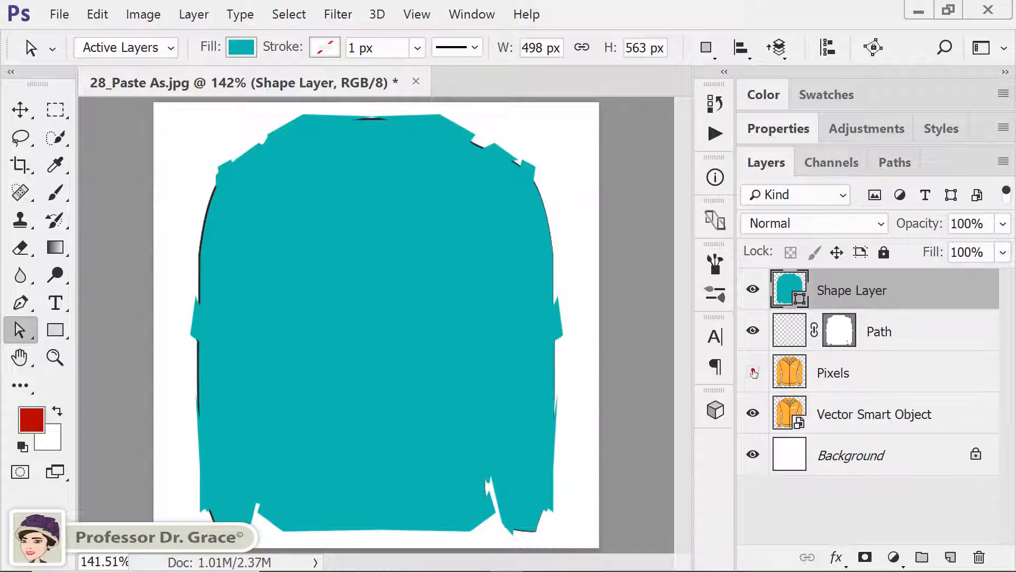
pyautogui.click(753, 289)
pyautogui.click(754, 413)
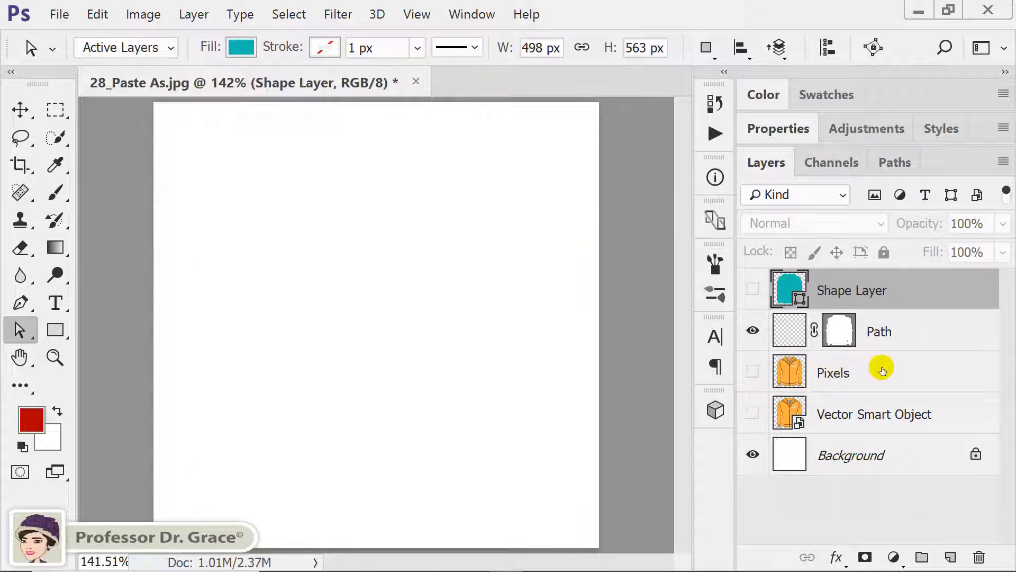
# - Convert the Path layer's vector mask outline to a selection, fill it with the red foreground color on that layer, and deselect
pyautogui.click(908, 333)
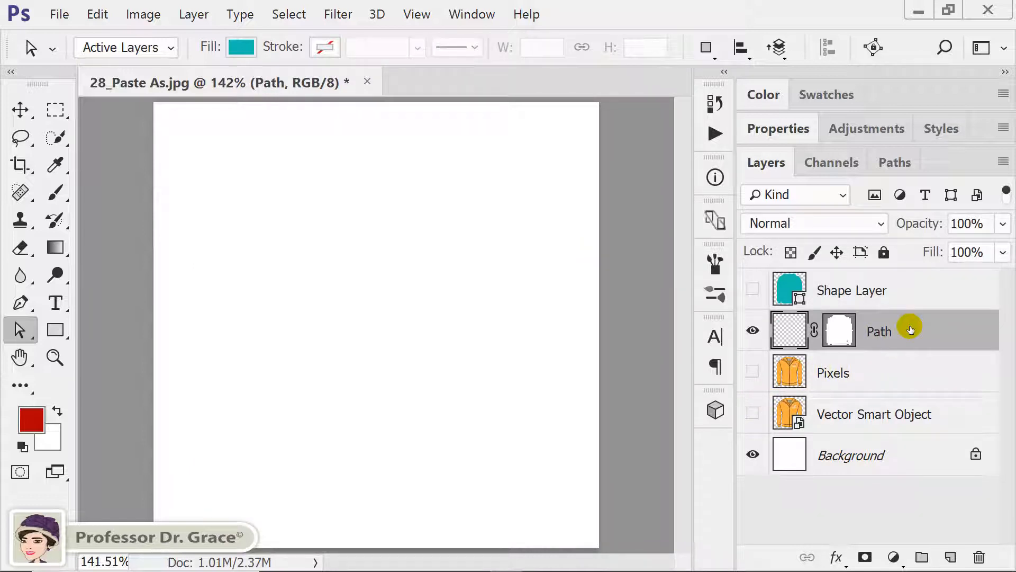
pyautogui.click(846, 337)
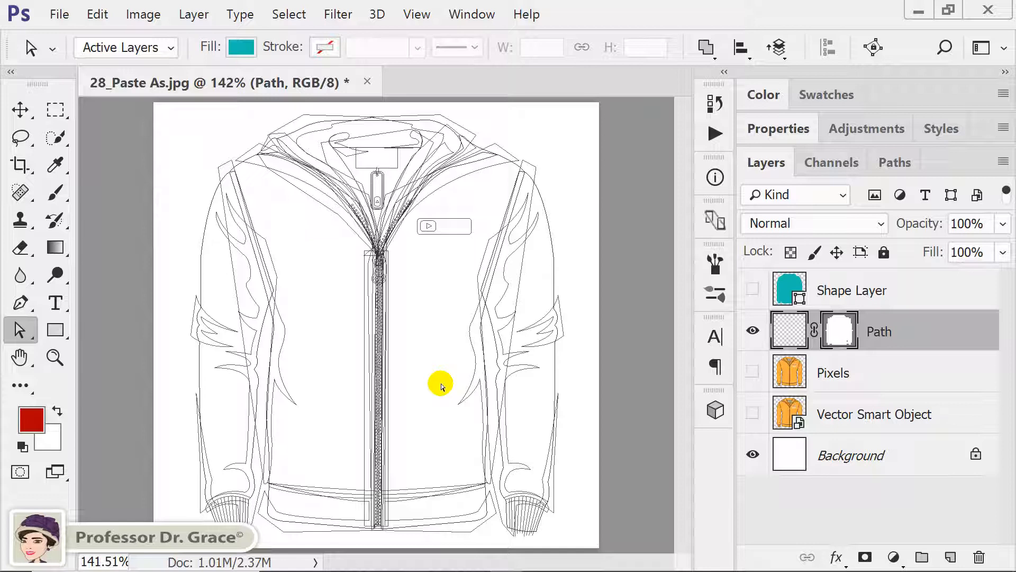
pyautogui.hotkey('ctrl', 'Return')
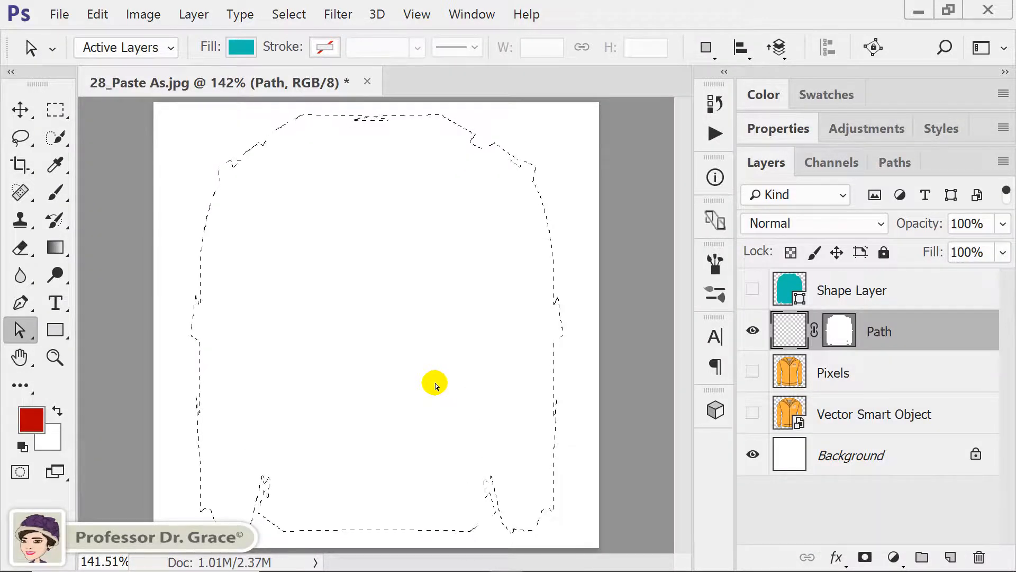
pyautogui.hotkey('alt', 'BackSpace')
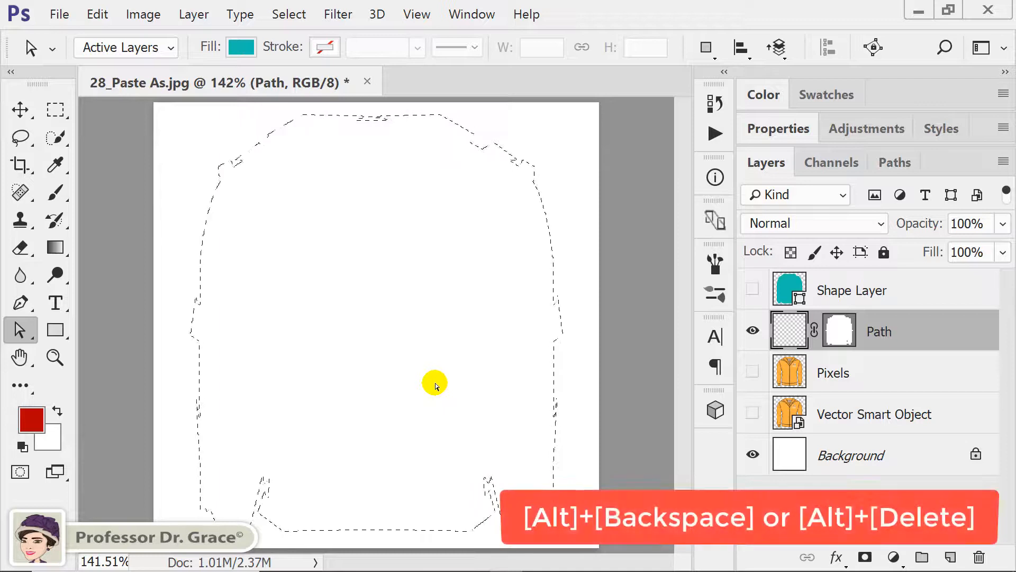
pyautogui.hotkey('alt', 'BackSpace')
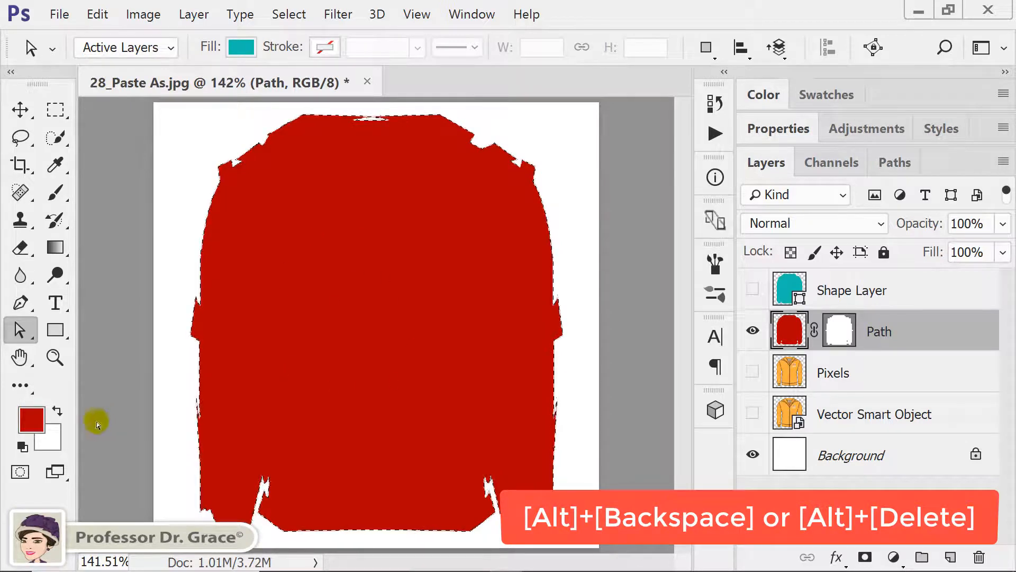
pyautogui.hotkey('ctrl', 'd')
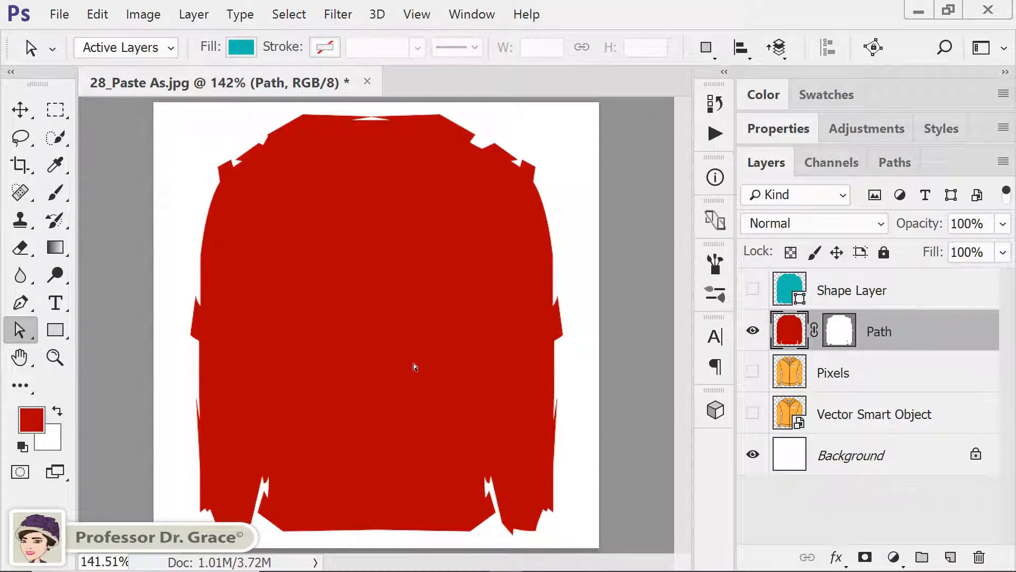
# - Hide the Path layer, then show and select the Pixels layer
pyautogui.click(752, 333)
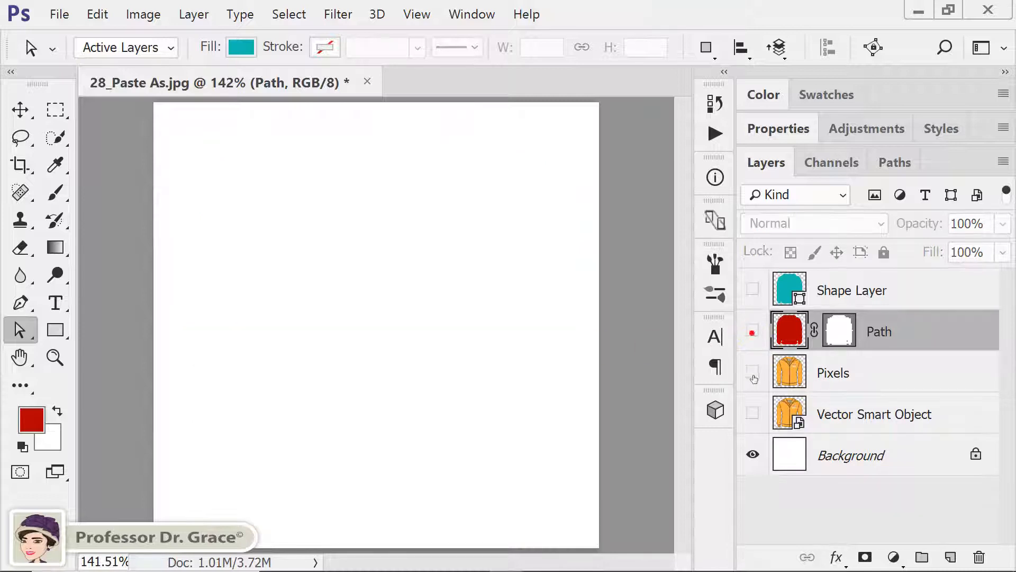
pyautogui.click(752, 373)
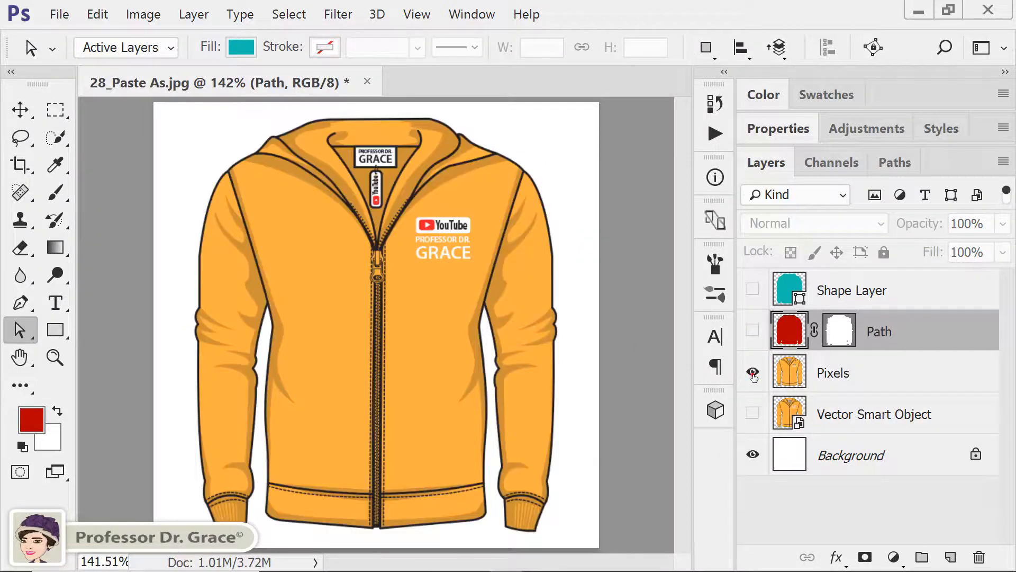
pyautogui.click(882, 374)
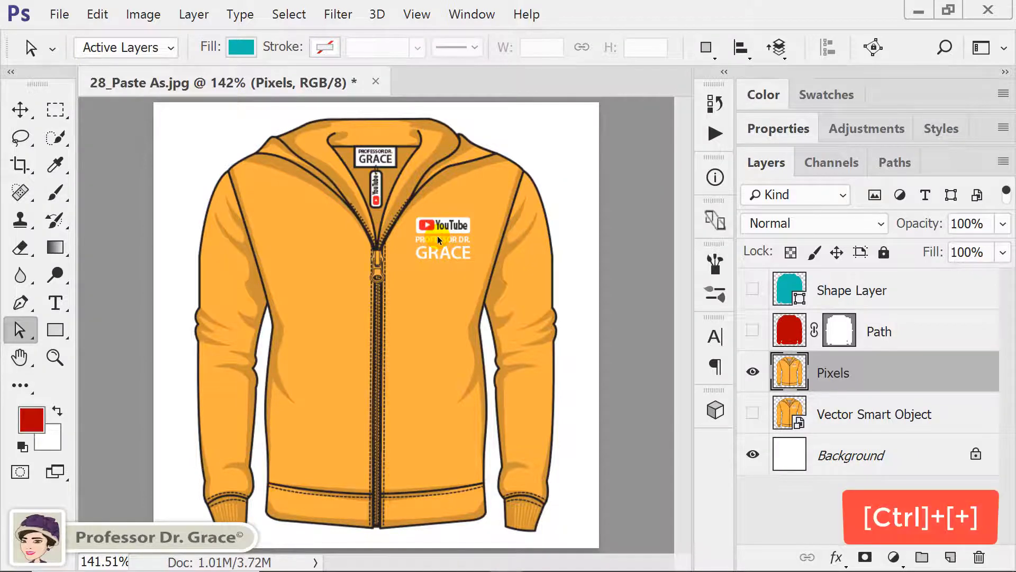
# - Examine the zipper and the YouTube logo on the Pixels layer at 600% for pixelation, and fit the image back on screen
pyautogui.hotkey('ctrl', '+')
pyautogui.hotkey('ctrl', '+')
pyautogui.hotkey('ctrl', '+')
pyautogui.hotkey('ctrl', '+')
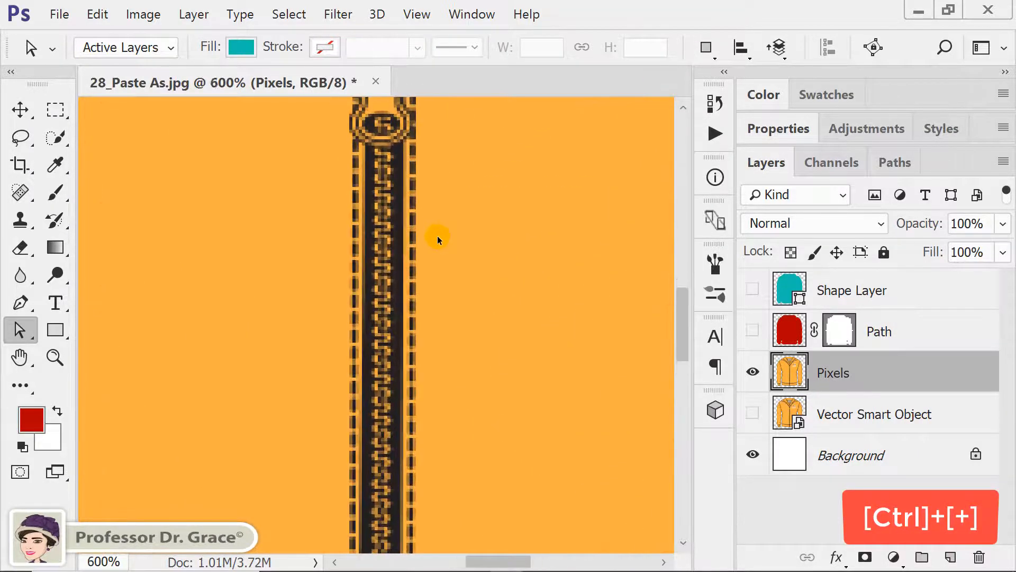
pyautogui.moveTo(493, 221); pyautogui.dragTo(475, 370)
pyautogui.moveTo(546, 175); pyautogui.dragTo(528, 268)
pyautogui.moveTo(561, 186); pyautogui.dragTo(480, 298)
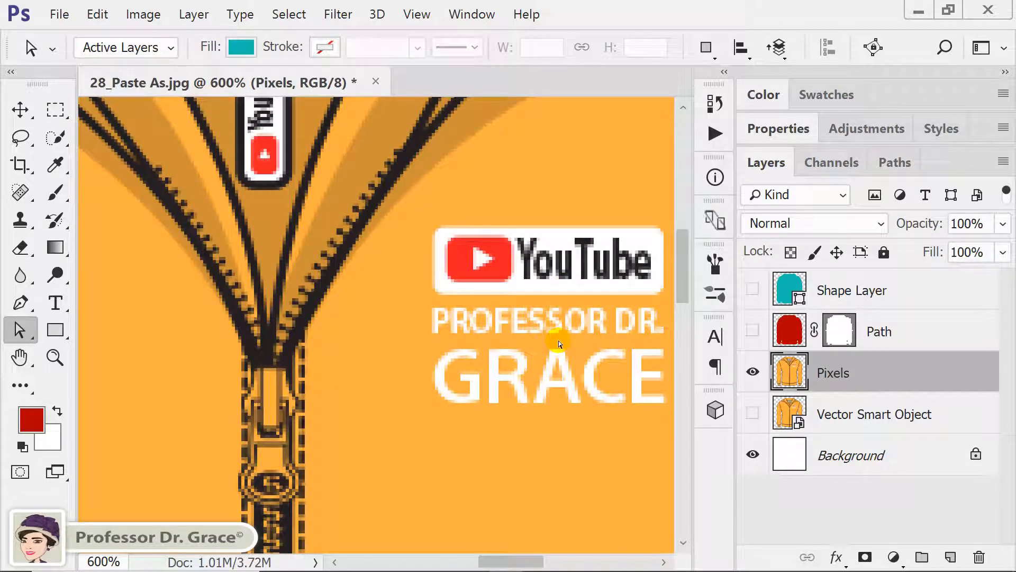
pyautogui.hotkey('ctrl', '0')
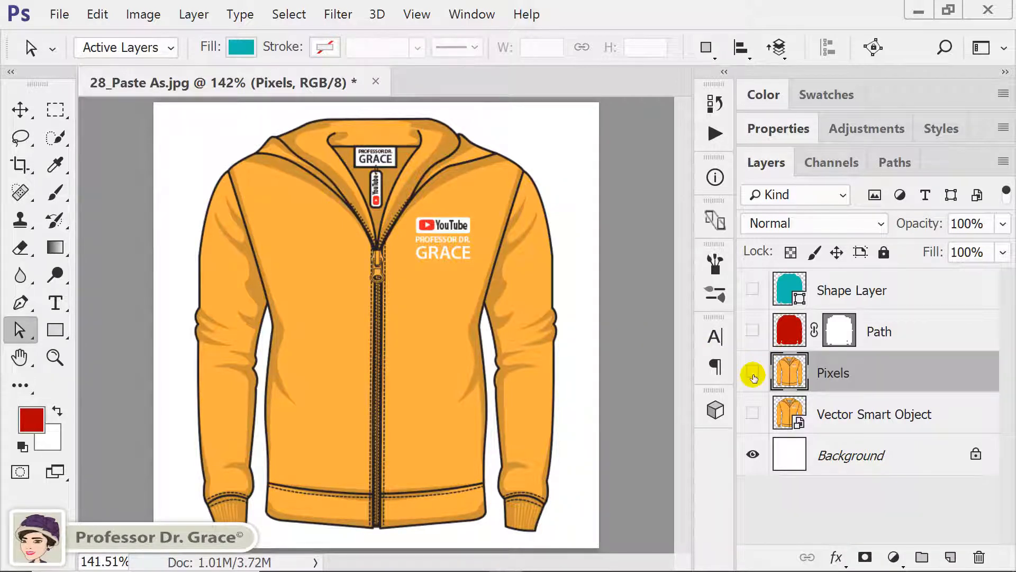
# - Hide the Pixels layer, then show and select the Vector Smart Object layer
pyautogui.click(753, 372)
pyautogui.click(751, 414)
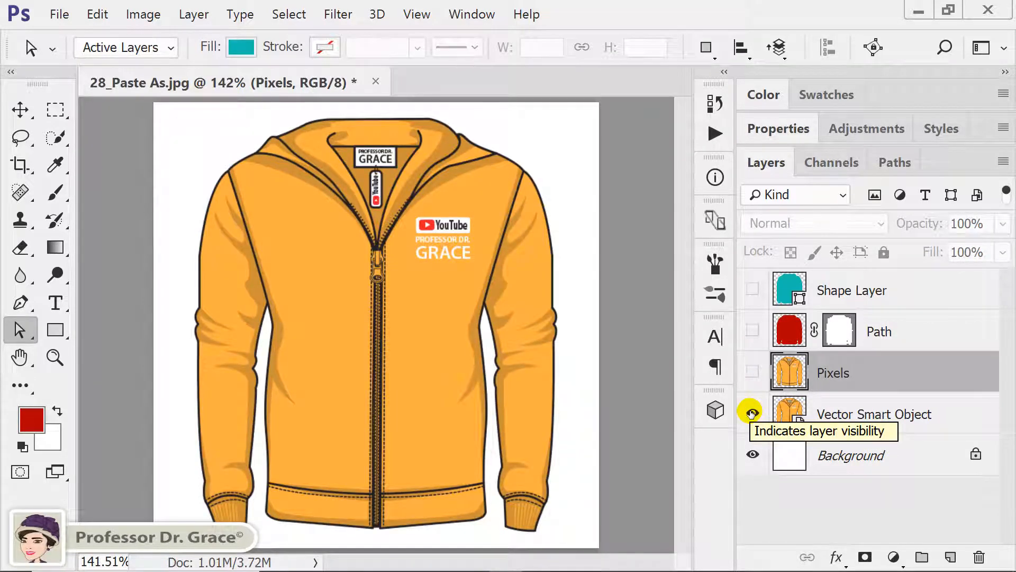
pyautogui.click(858, 425)
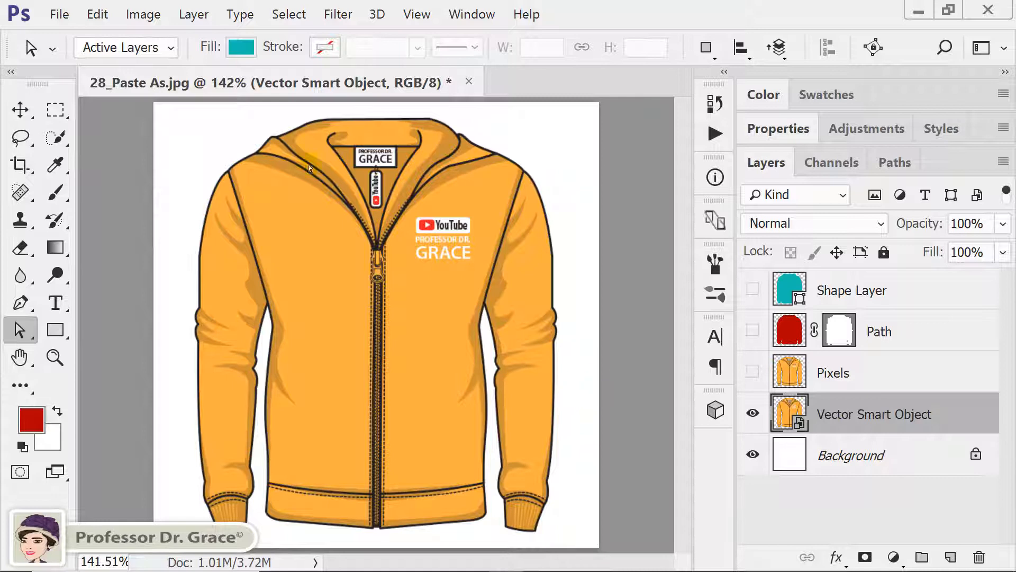
# - Try to delete a rectangular marquee selection around the chest logos on the Vector Smart Object layer, and deselect
pyautogui.click(64, 106)
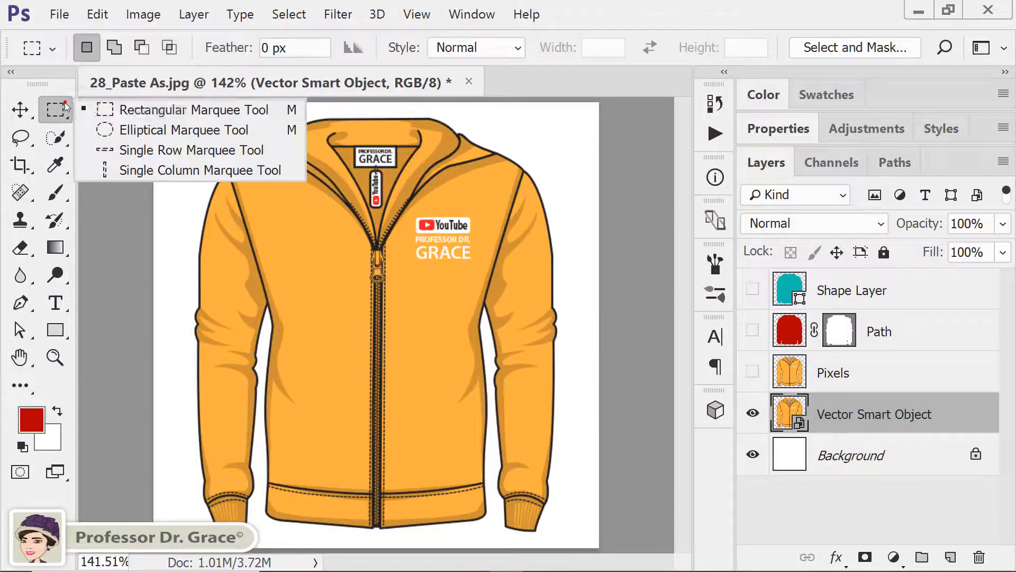
pyautogui.click(119, 111)
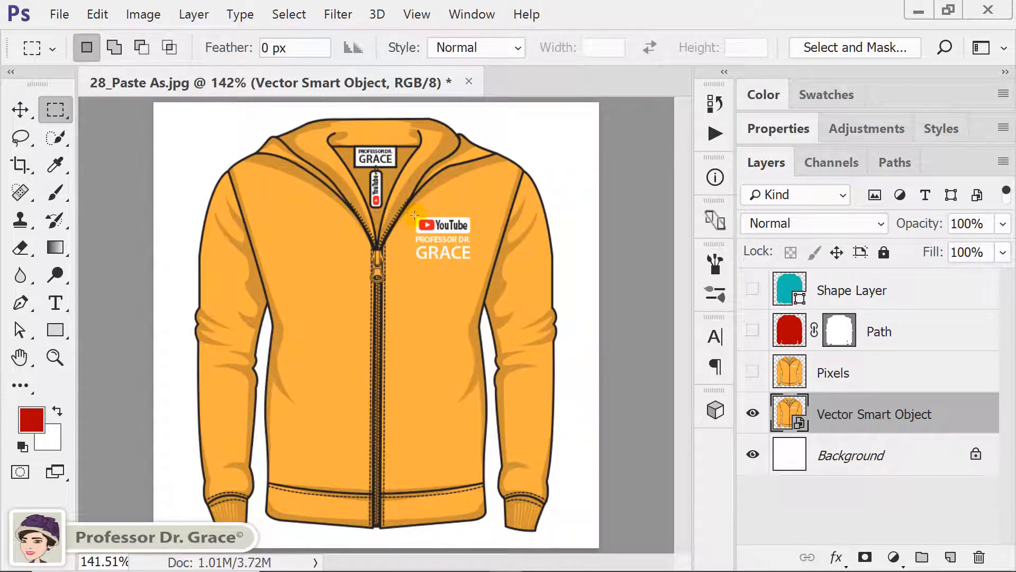
pyautogui.moveTo(412, 213); pyautogui.dragTo(473, 264)
pyautogui.press('Delete')
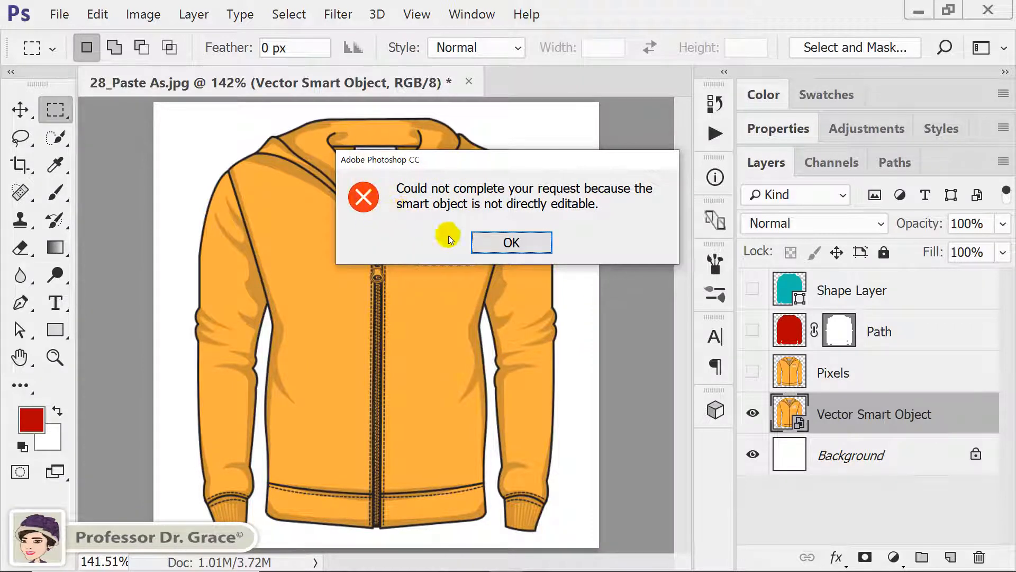
pyautogui.click(499, 244)
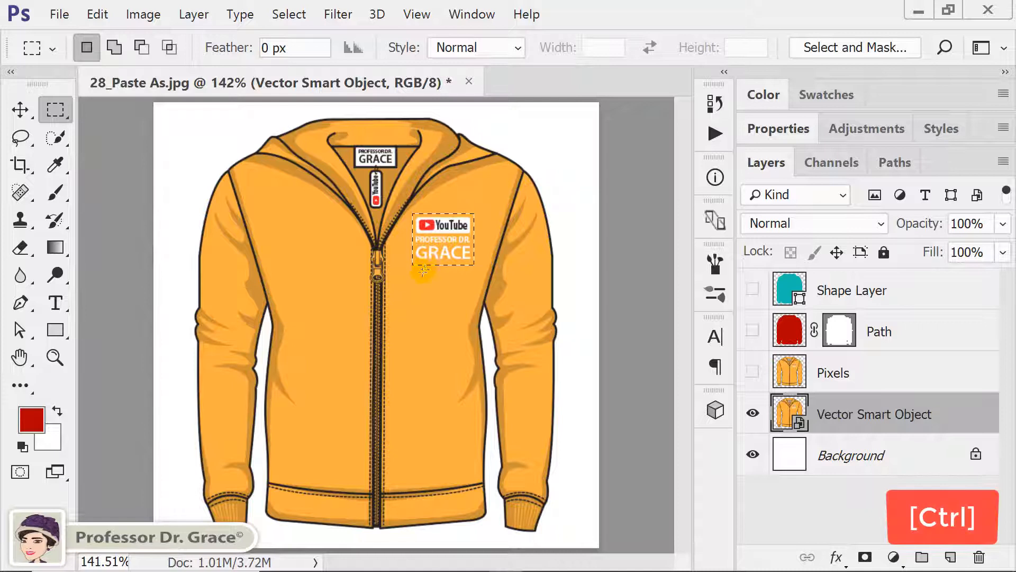
pyautogui.hotkey('ctrl', 'd')
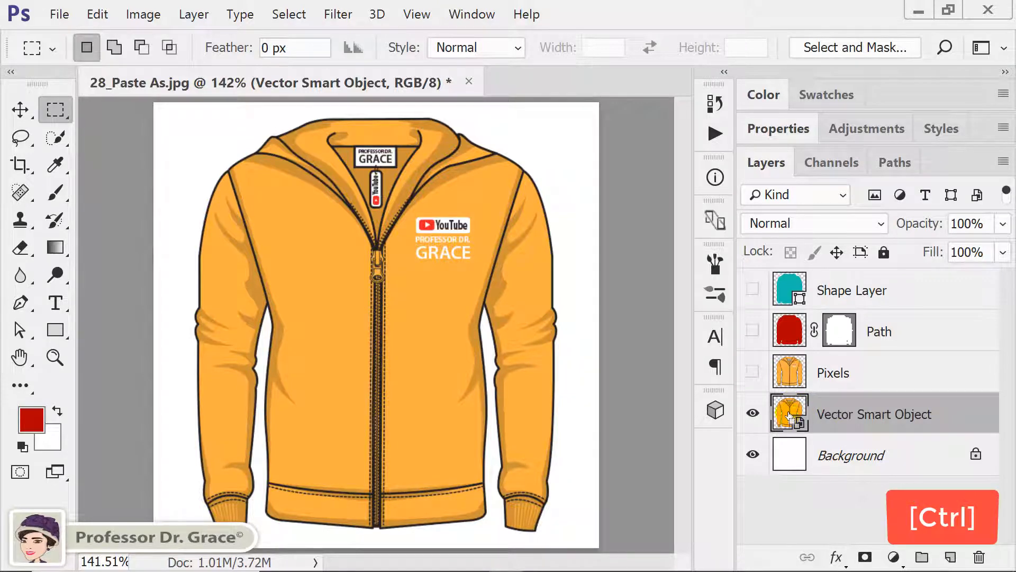
# - Load the Vector Smart Object layer's jacket outline as a selection, and clear it
pyautogui.keyDown('ctrl'); pyautogui.click(787, 412); pyautogui.keyUp('ctrl')
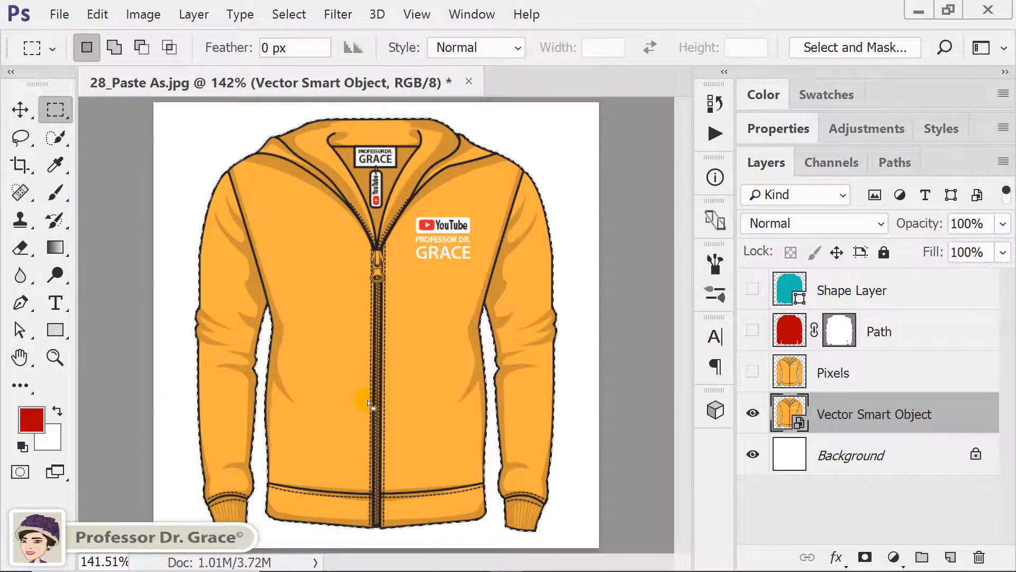
pyautogui.hotkey('ctrl', 'd')
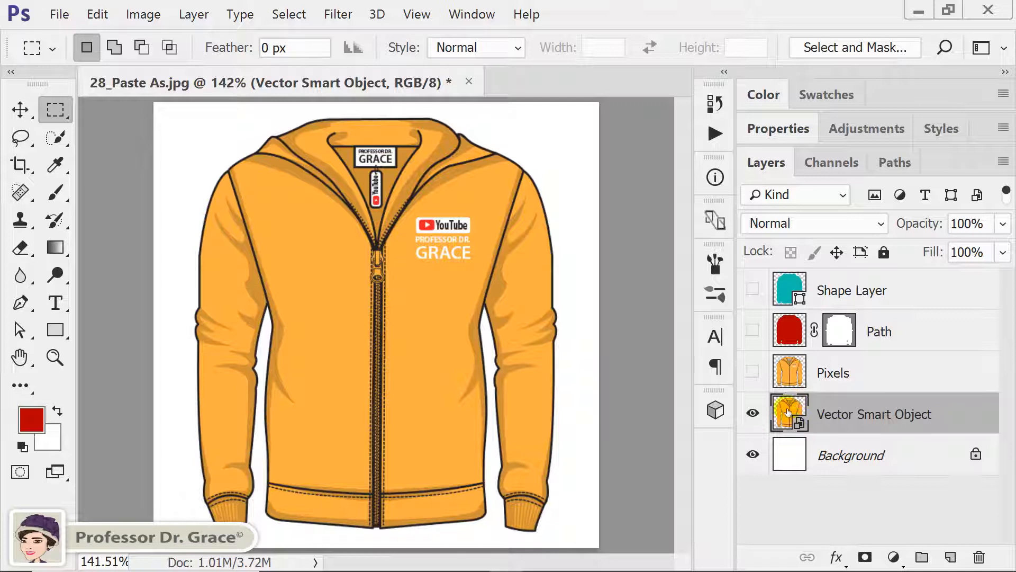
# - Open the Vector Smart Object's contents in Illustrator and fill the jacket's front panel left of the zipper with light green
pyautogui.doubleClick(787, 412)
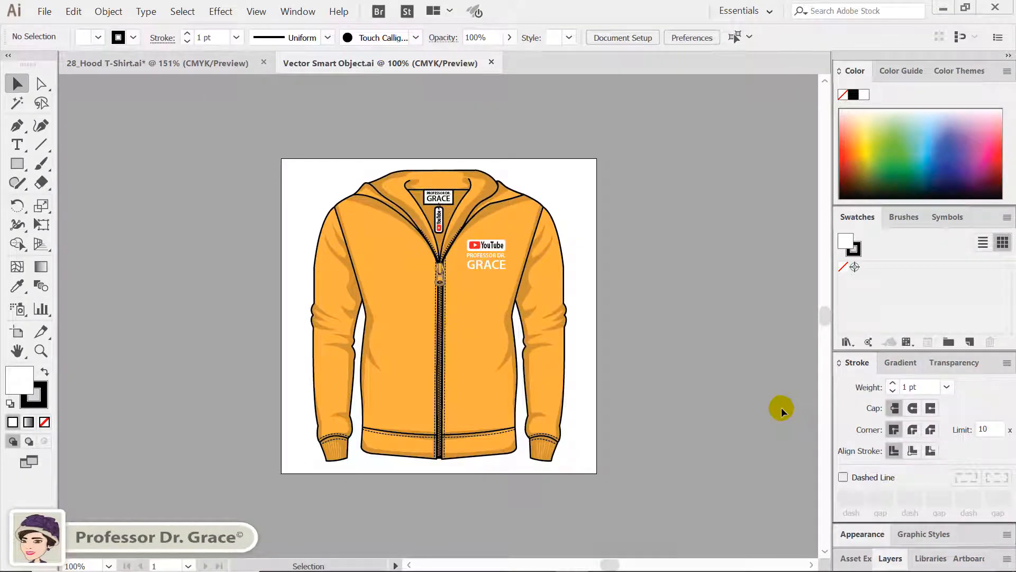
pyautogui.hotkey('ctrl', '0')
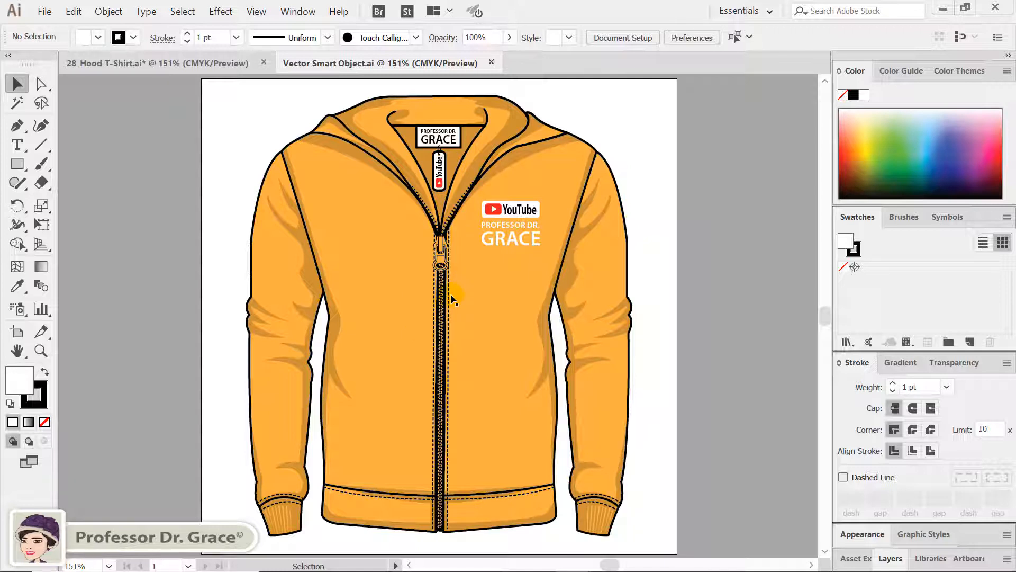
pyautogui.click(41, 84)
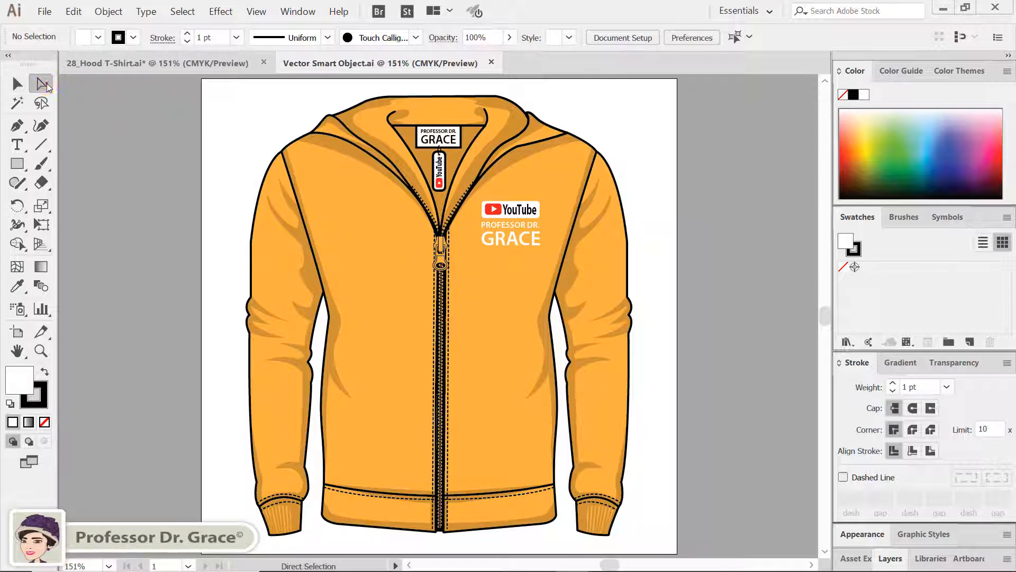
pyautogui.moveTo(283, 131)
pyautogui.mouseDown()
pyautogui.moveTo(295, 149)
pyautogui.moveTo(283, 132)
pyautogui.mouseUp()
pyautogui.click(293, 149)
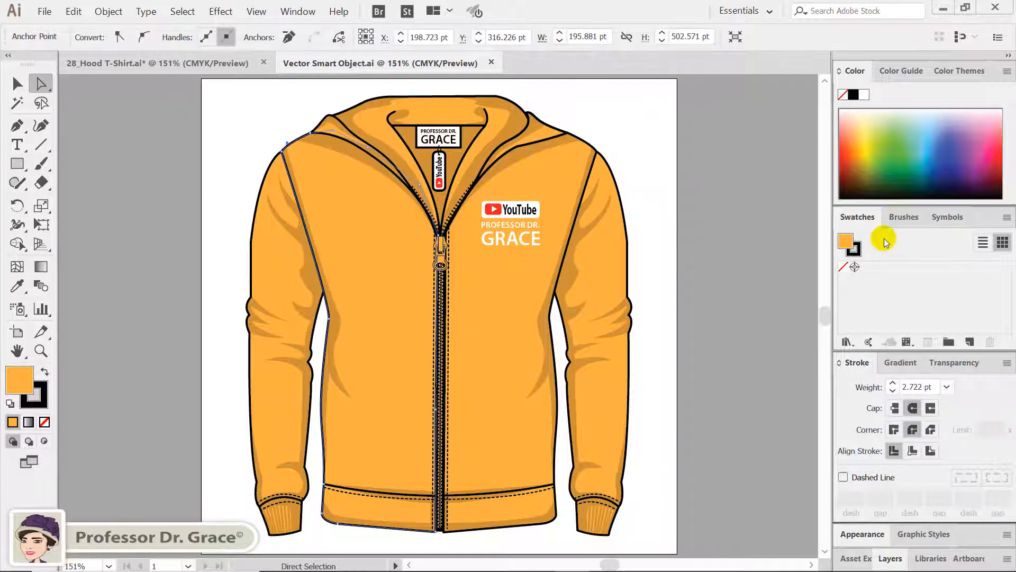
pyautogui.click(907, 158)
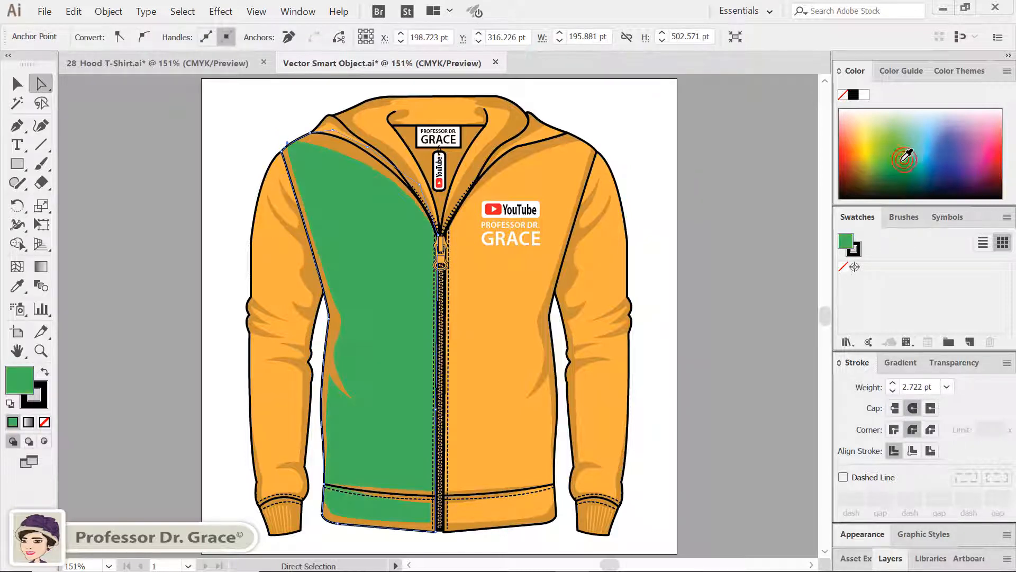
pyautogui.click(883, 151)
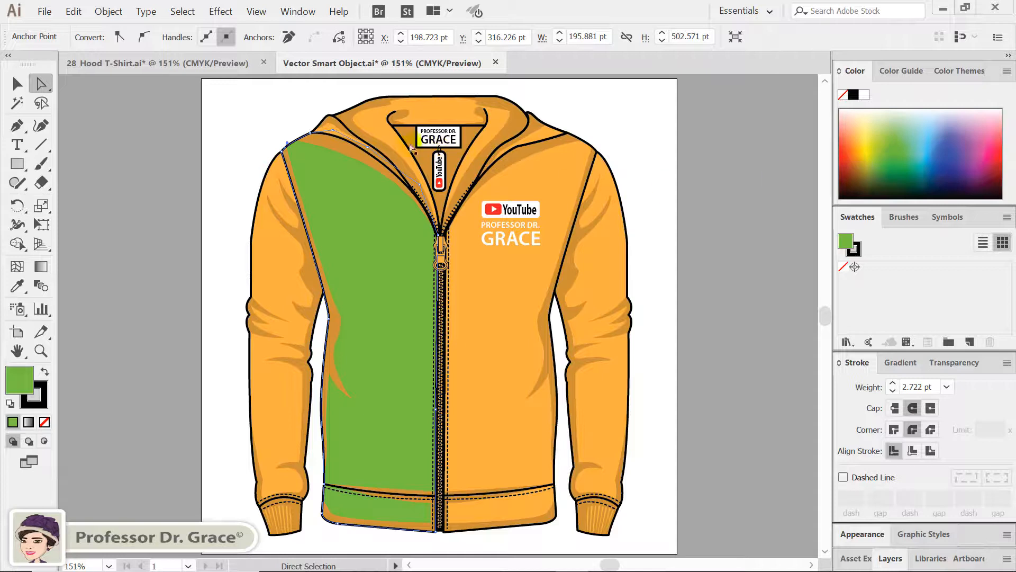
# - Select the dark orange shading shapes on the green front panel and fill them with the panel's green using the Eyedropper
pyautogui.click(317, 148)
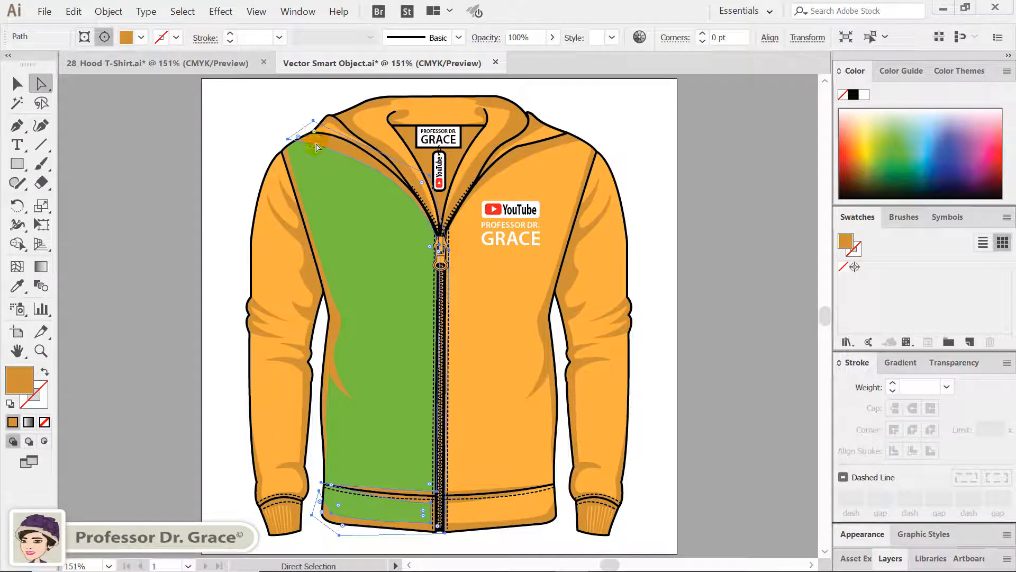
pyautogui.keyDown('shift'); pyautogui.click(288, 159); pyautogui.keyUp('shift')
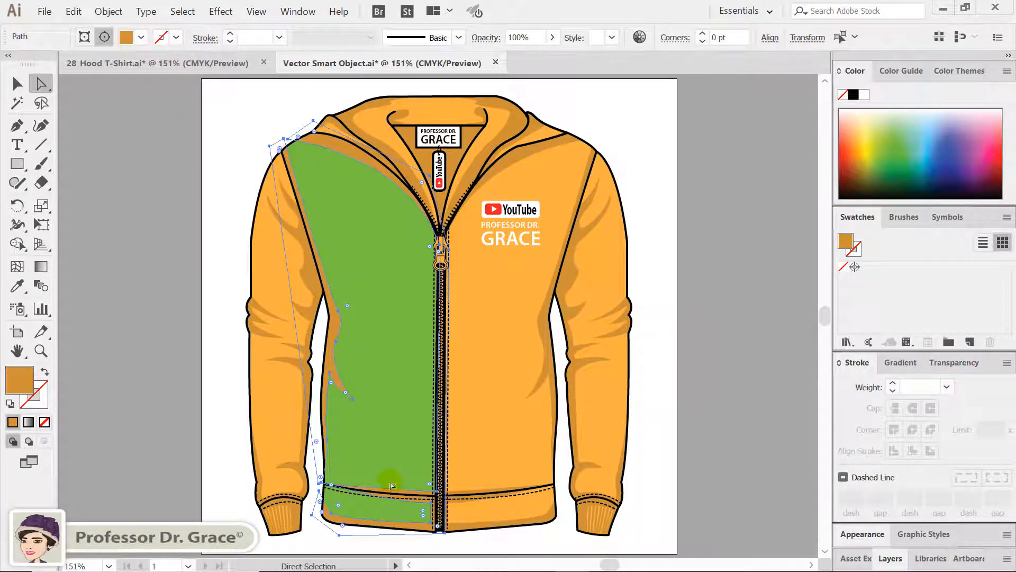
pyautogui.keyDown('shift'); pyautogui.click(412, 493); pyautogui.keyUp('shift')
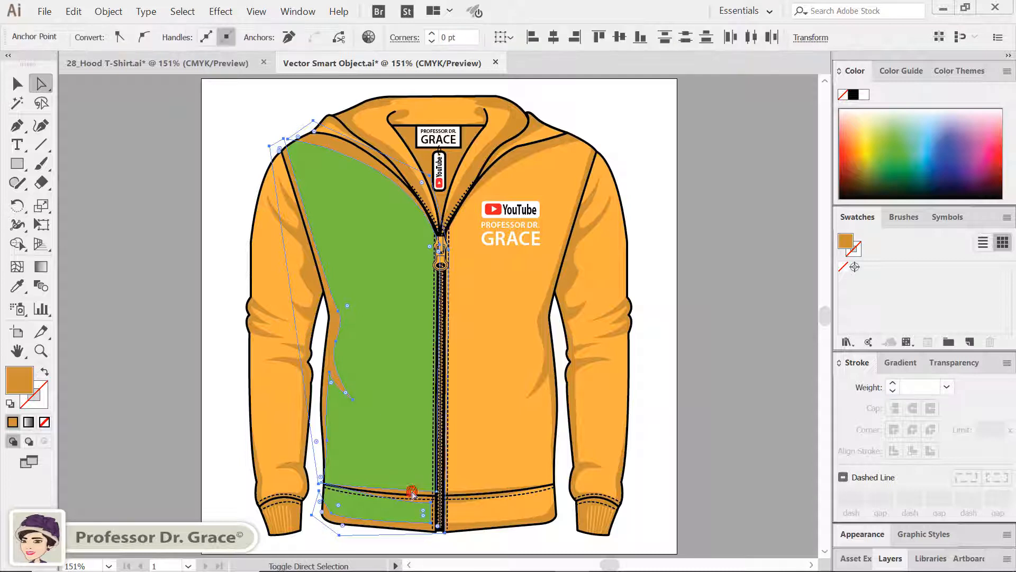
pyautogui.keyDown('shift'); pyautogui.click(407, 494); pyautogui.keyUp('shift')
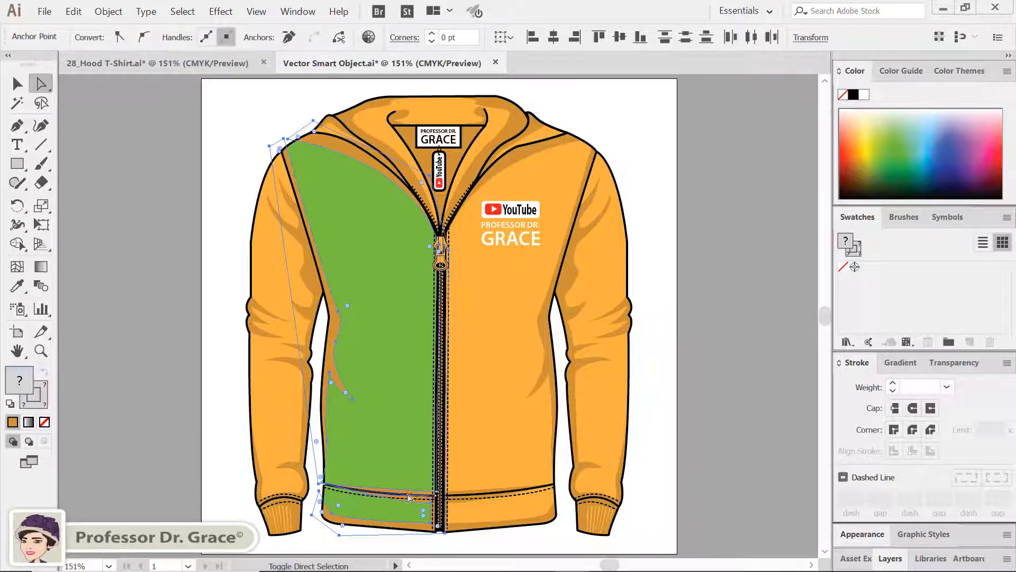
pyautogui.click(390, 524)
pyautogui.keyDown('shift'); pyautogui.click(330, 376); pyautogui.keyUp('shift')
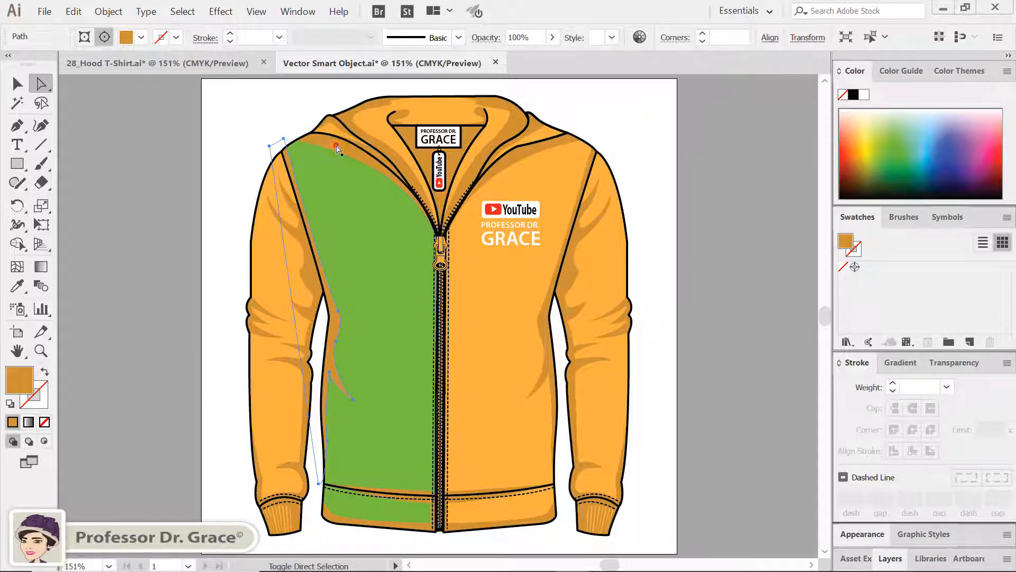
pyautogui.click(19, 291)
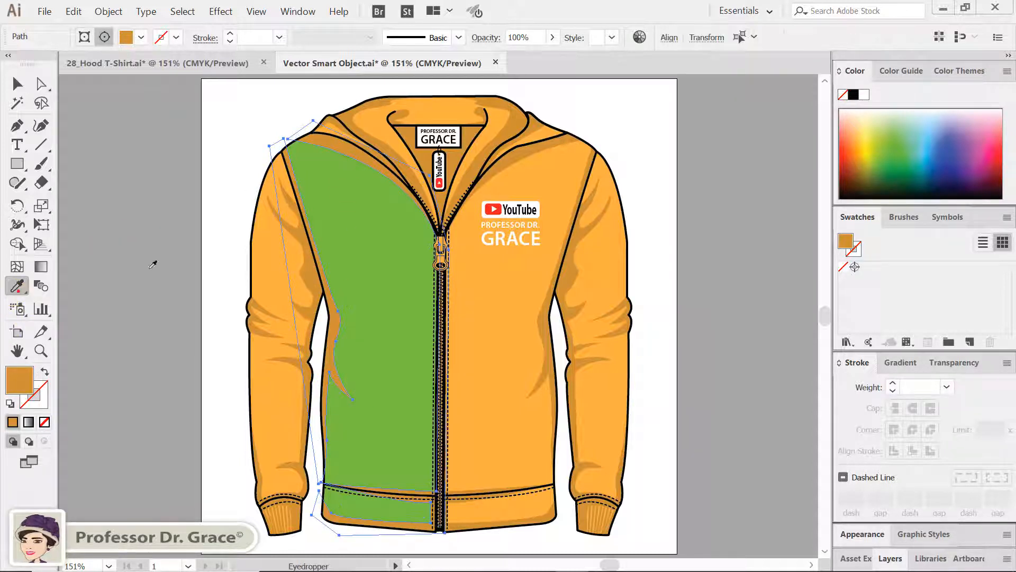
pyautogui.click(399, 298)
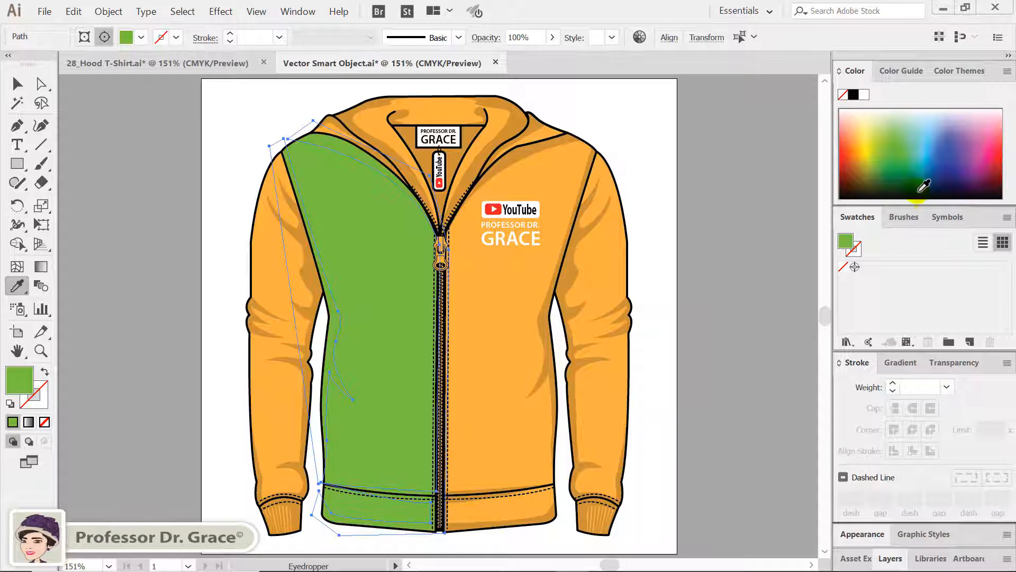
# - Darken the front panel's selected shading shapes by setting their black (K) value to 14%, and deselect
pyautogui.click(854, 72)
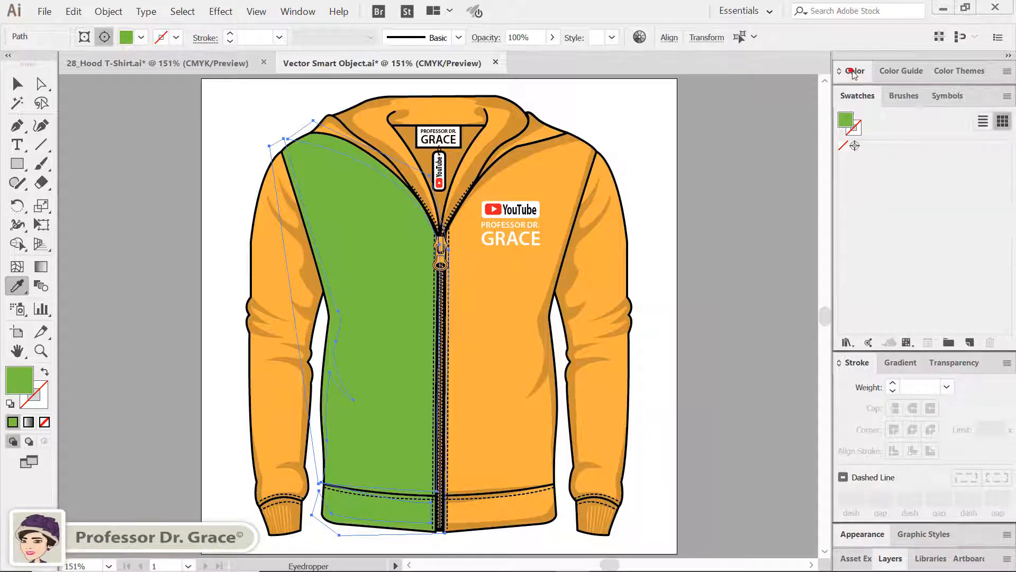
pyautogui.click(854, 72)
pyautogui.click(925, 158)
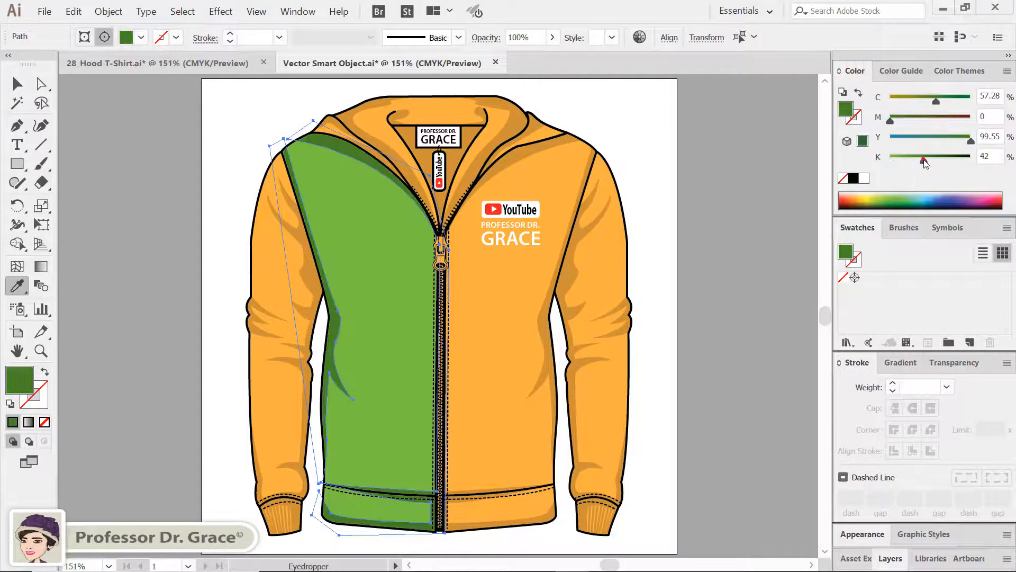
pyautogui.click(914, 157)
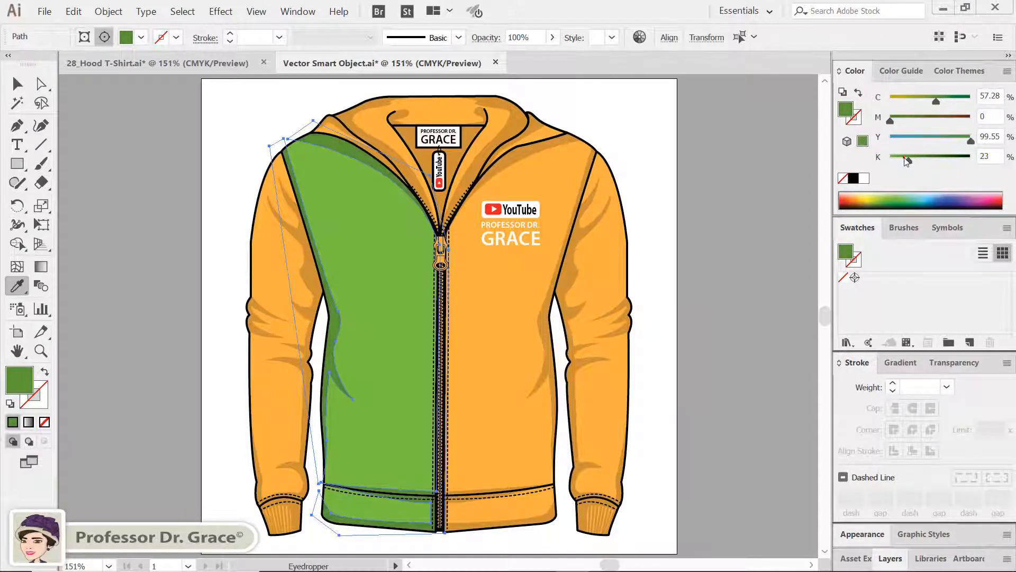
pyautogui.moveTo(909, 158); pyautogui.dragTo(901, 158)
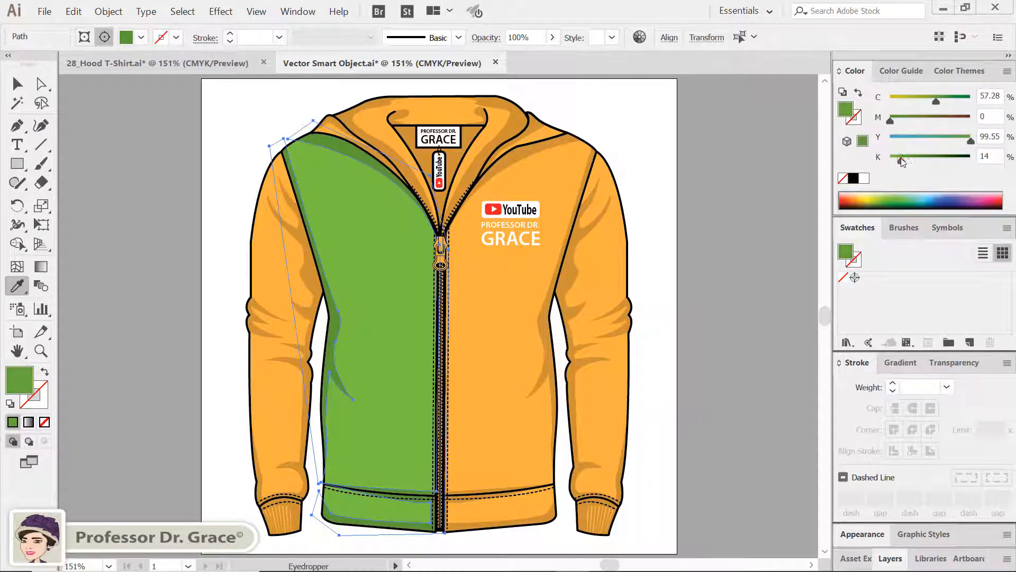
pyautogui.keyDown('ctrl'); pyautogui.click(642, 163); pyautogui.keyUp('ctrl')
# - Fill the sleeve beside the green panel with the panel's light green and black outline using the Eyedropper, and deselect
pyautogui.keyDown('ctrl'); pyautogui.click(258, 258); pyautogui.keyUp('ctrl')
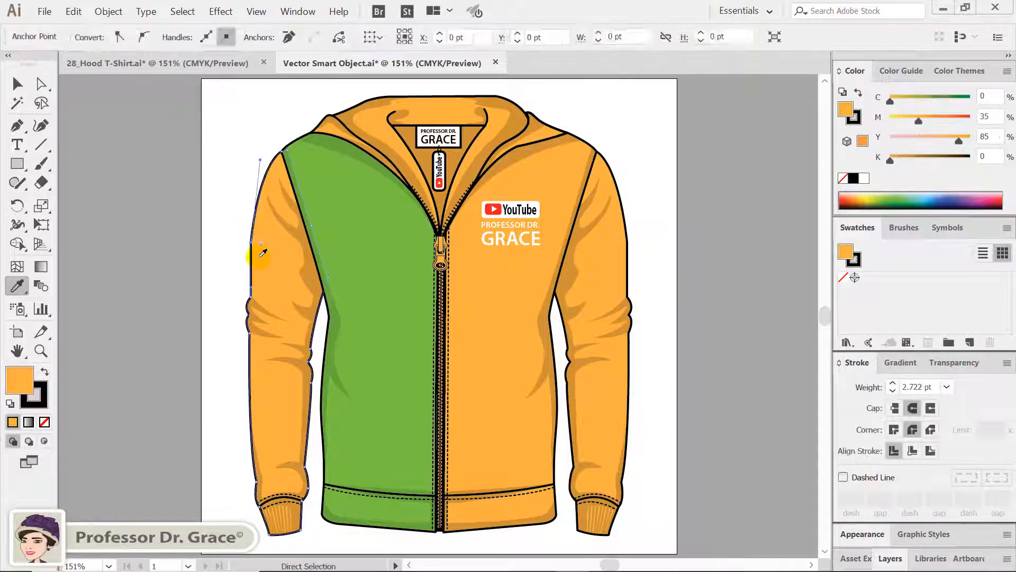
pyautogui.click(329, 466)
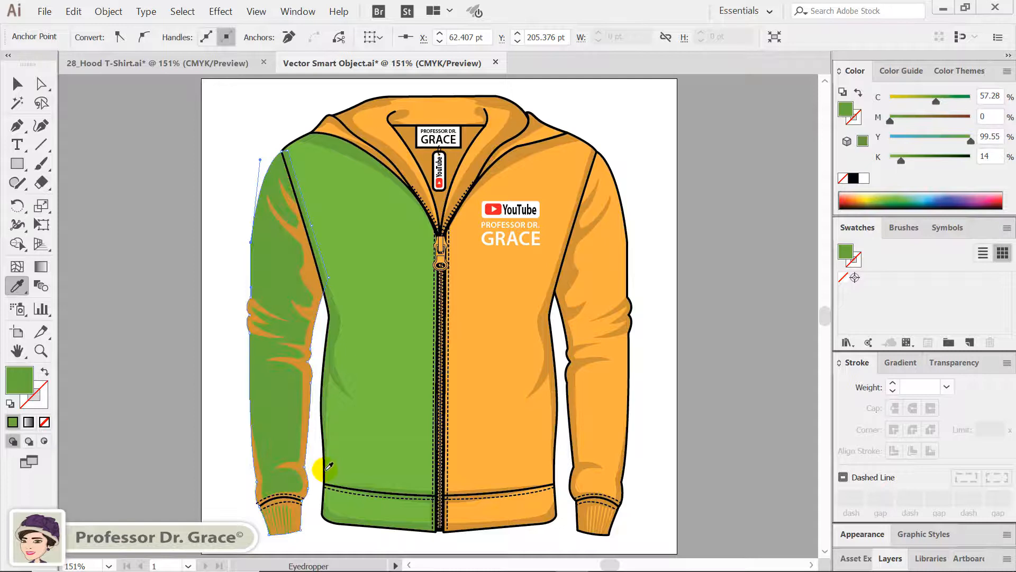
pyautogui.click(325, 468)
pyautogui.keyDown('ctrl'); pyautogui.click(315, 430); pyautogui.keyUp('ctrl')
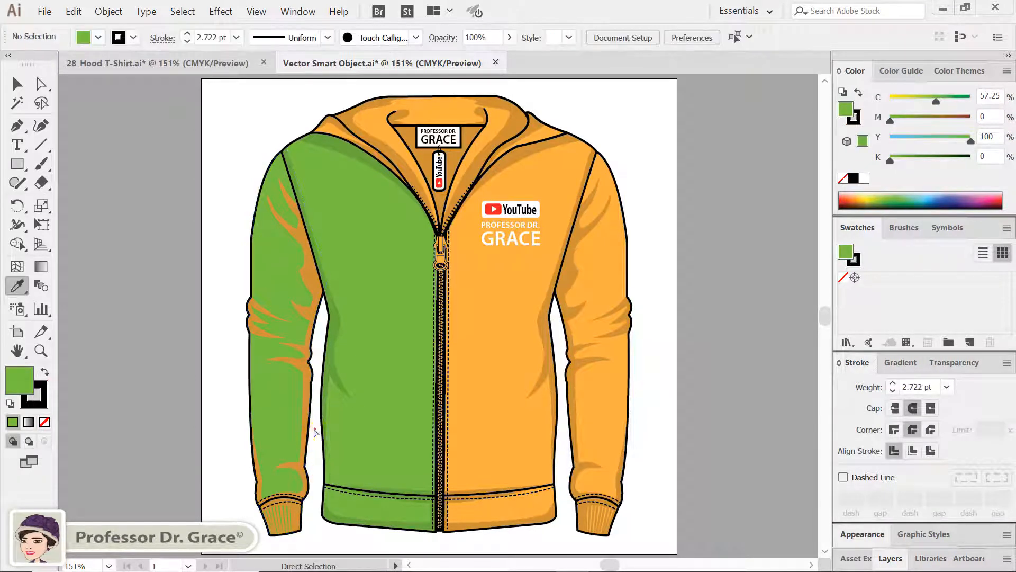
# - Select the green sleeve's orange shading shapes, fill them with the front panel's darker shading green, and deselect
pyautogui.keyDown('ctrl'); pyautogui.click(306, 399); pyautogui.keyUp('ctrl')
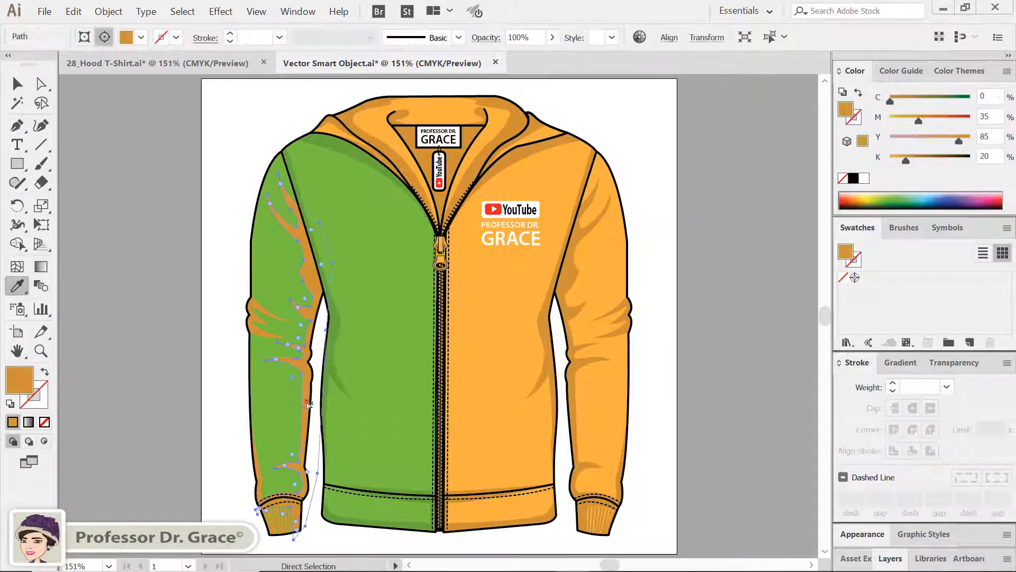
pyautogui.keyDown('ctrl'); pyautogui.click(250, 307); pyautogui.keyUp('ctrl')
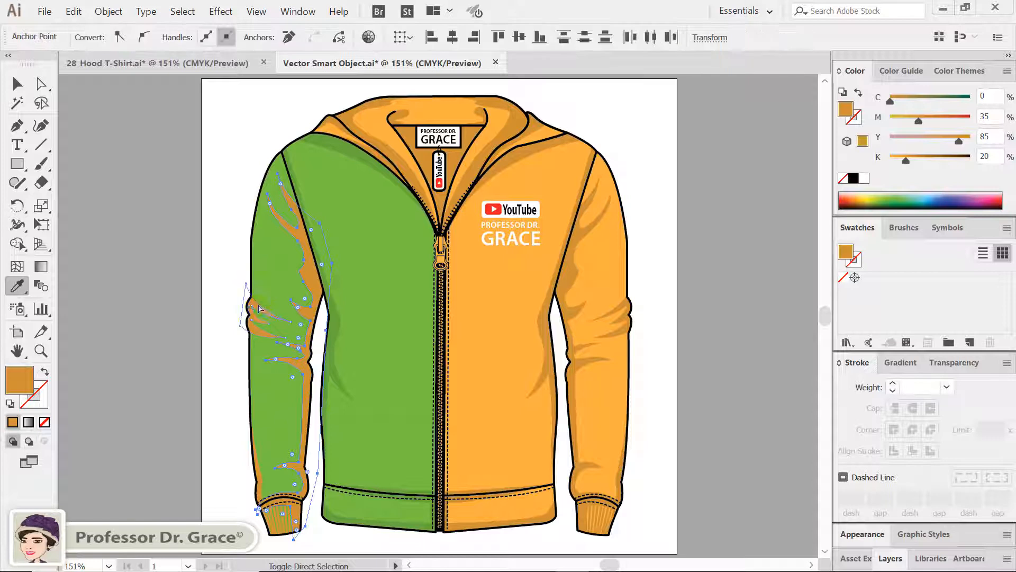
pyautogui.keyDown('ctrl'); pyautogui.keyDown('shift'); pyautogui.click(258, 486); pyautogui.keyUp('shift'); pyautogui.keyUp('ctrl')
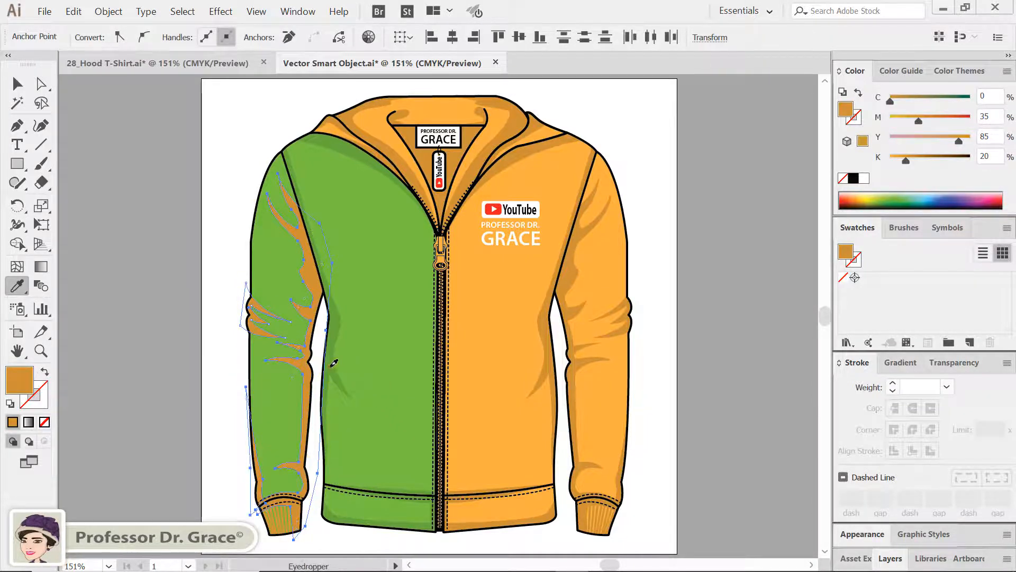
pyautogui.click(333, 364)
pyautogui.keyDown('ctrl'); pyautogui.click(178, 199); pyautogui.keyUp('ctrl')
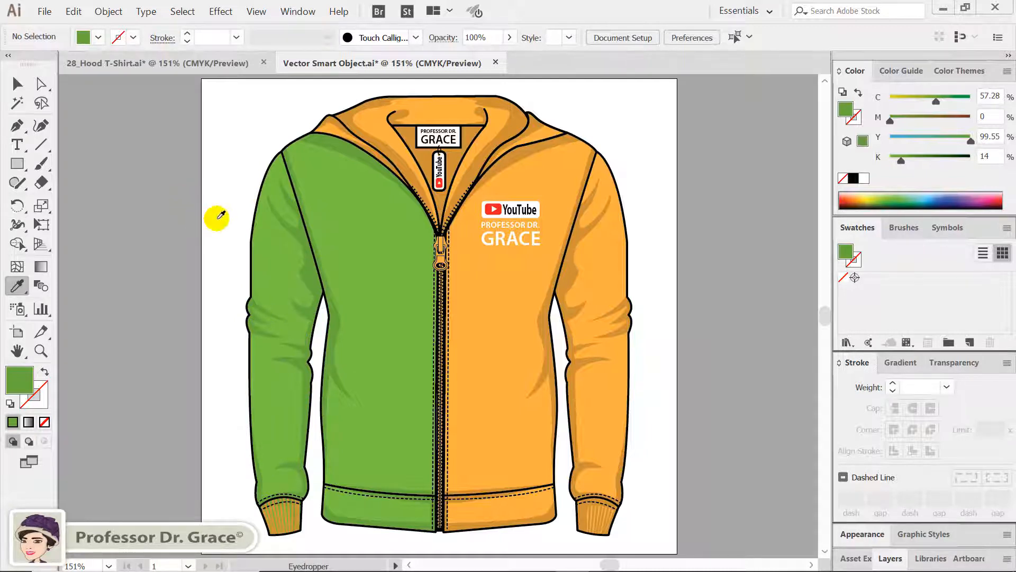
# - Save the recolored Vector Smart Object.ai document
pyautogui.press('a')
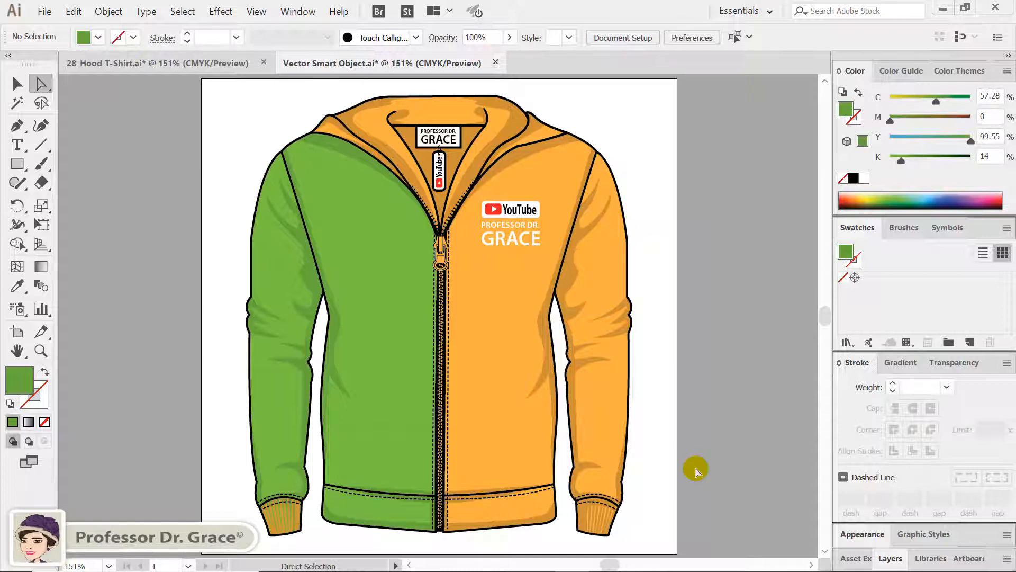
pyautogui.hotkey('ctrl', 's')
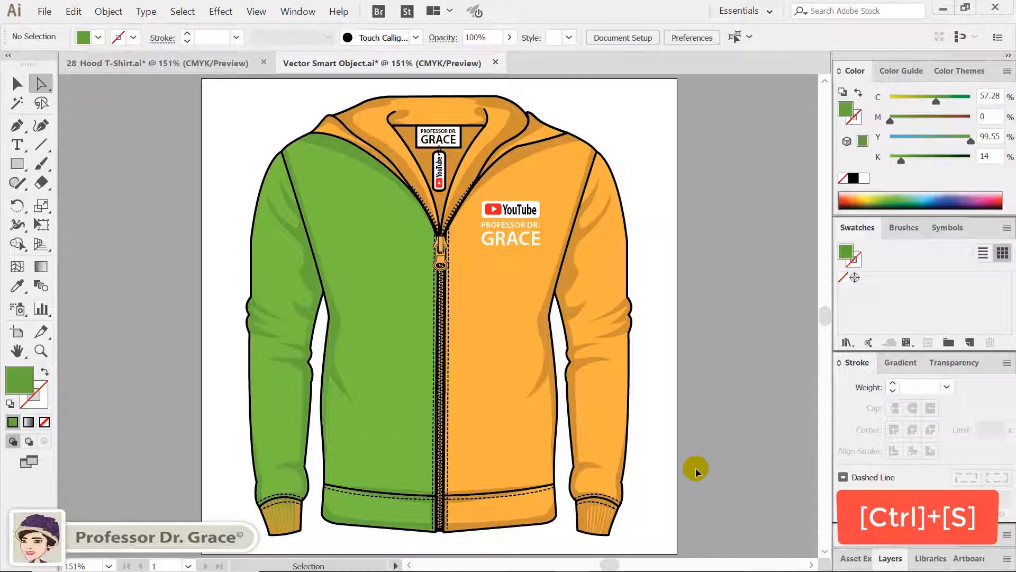